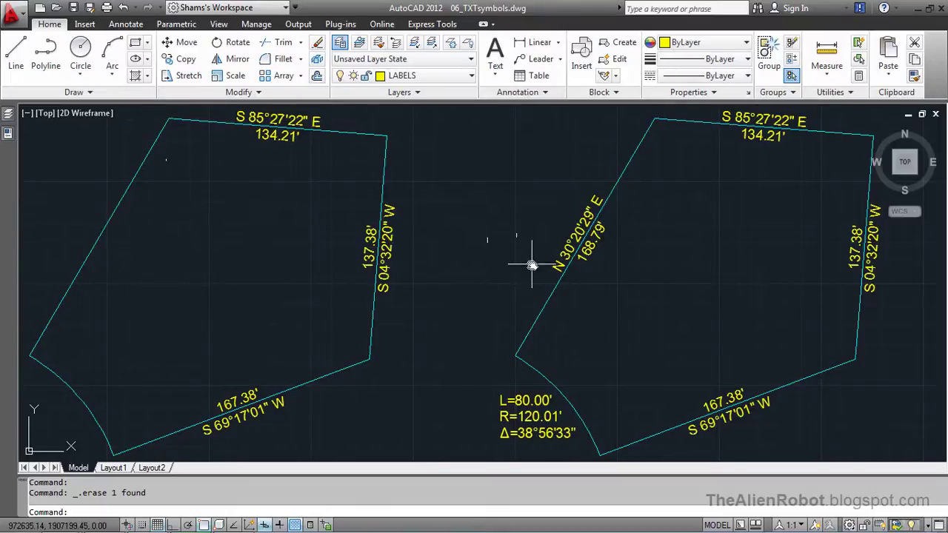
{"action": "scroll", "coordinate": [620, 249], "scroll_direction": "up", "scroll_amount": 3}
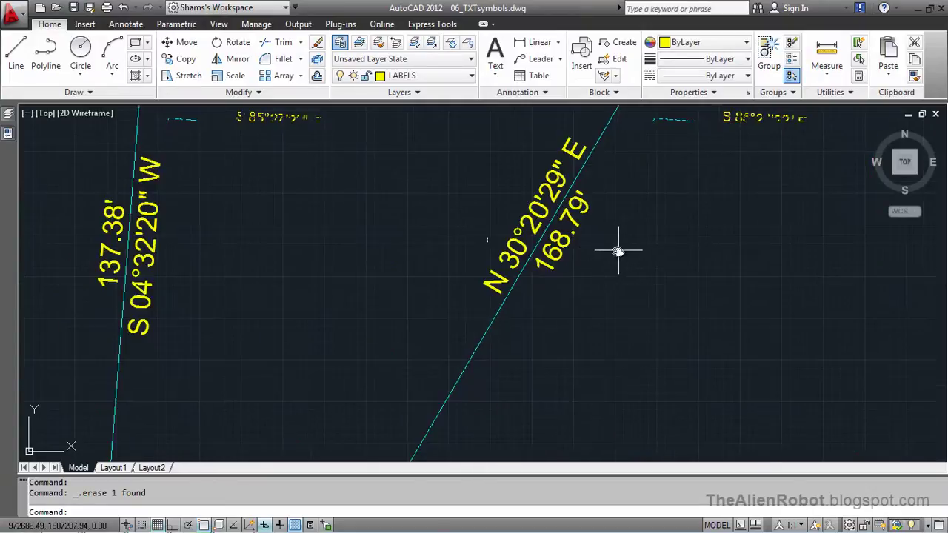
{"action": "scroll", "coordinate": [568, 292], "scroll_direction": "up", "scroll_amount": 2}
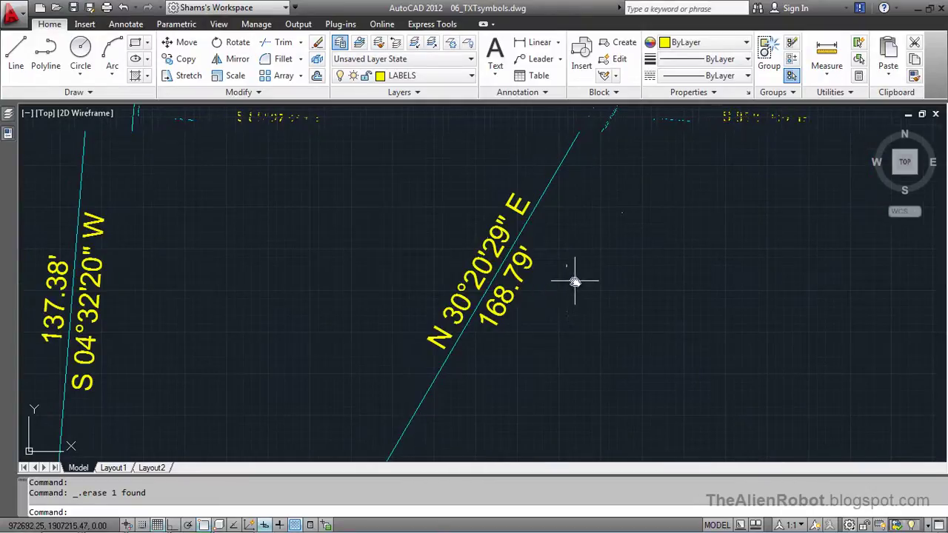
{"action": "scroll", "coordinate": [575, 282], "scroll_direction": "up", "scroll_amount": 1}
{"action": "middle_click_drag", "start_coordinate": [565, 282], "coordinate": [598, 277]}
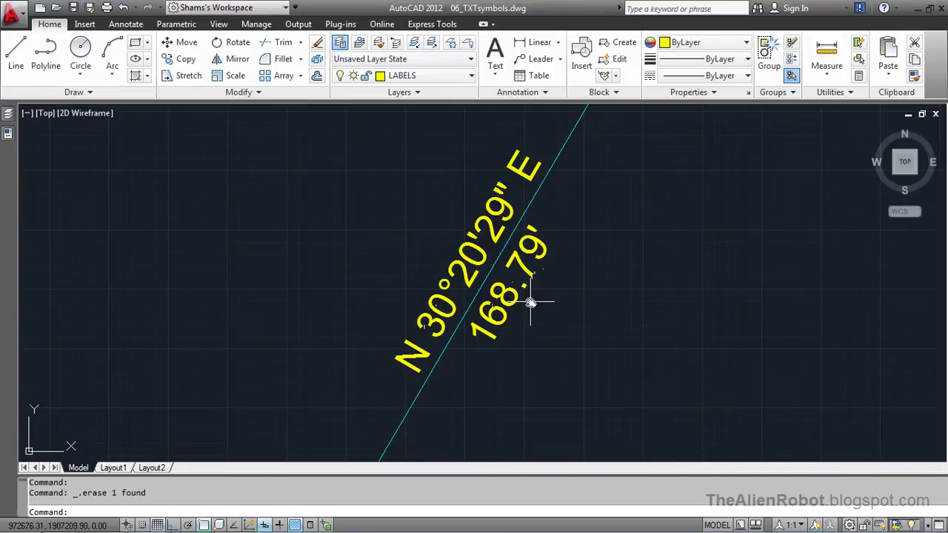
{"action": "scroll", "coordinate": [548, 307], "scroll_direction": "down", "scroll_amount": 3}
{"action": "middle_click_drag", "start_coordinate": [385, 281], "coordinate": [686, 270]}
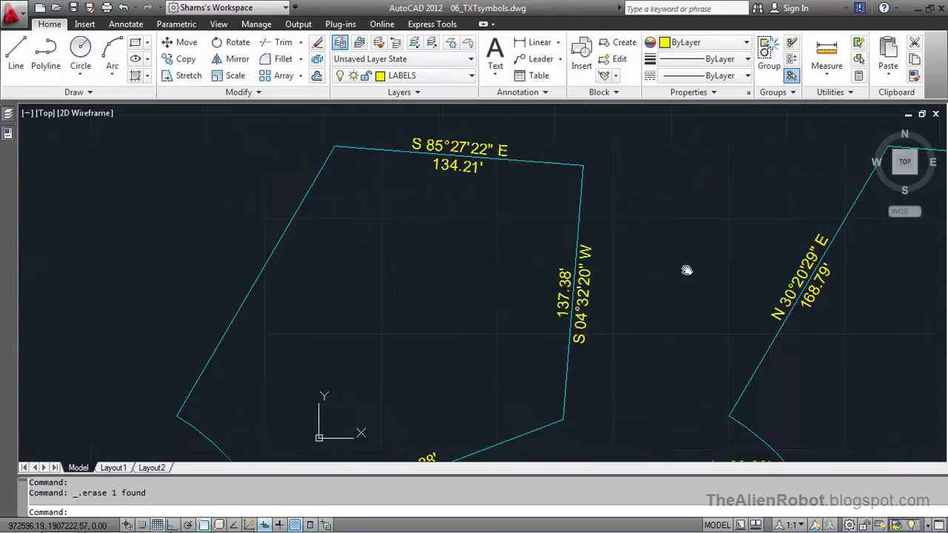
{"action": "mouse_move", "coordinate": [437, 333]}
{"action": "middle_mouse_down"}
{"action": "mouse_move", "coordinate": [504, 324]}
{"action": "mouse_move", "coordinate": [517, 338]}
{"action": "mouse_move", "coordinate": [553, 325]}
{"action": "mouse_move", "coordinate": [537, 319]}
{"action": "middle_mouse_up"}
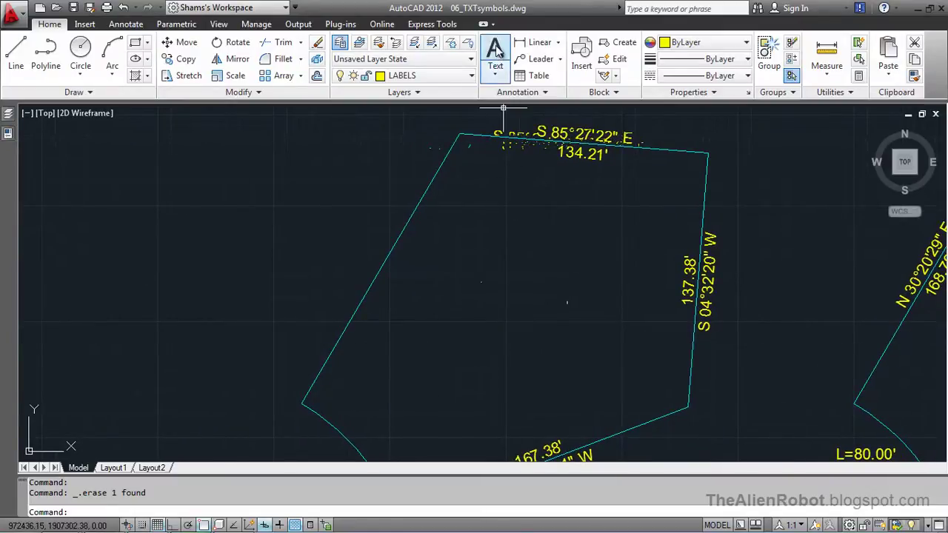
Start an MText label at the northwest line's midpoint, rotated to align with that boundary
{"action": "left_click", "coordinate": [495, 47]}
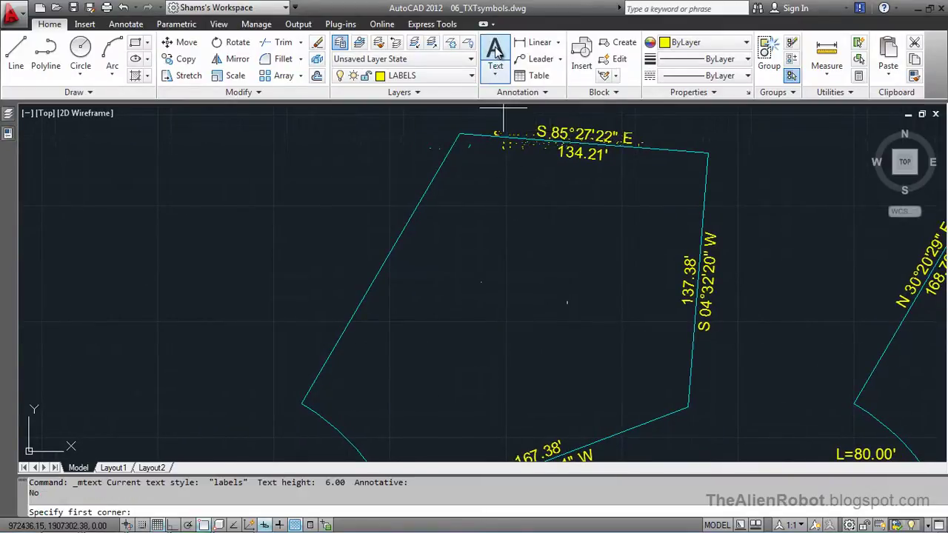
{"action": "left_click", "coordinate": [381, 272]}
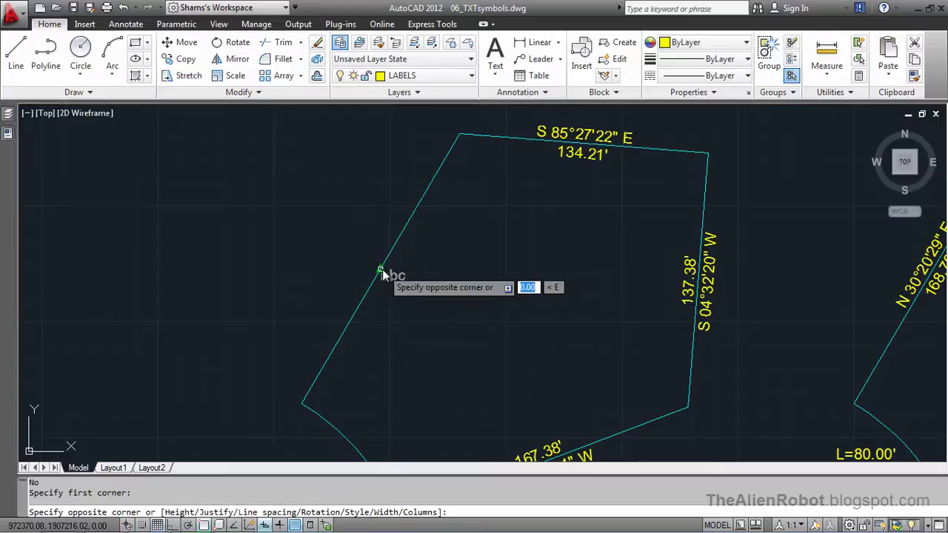
{"action": "right_click", "coordinate": [467, 258]}
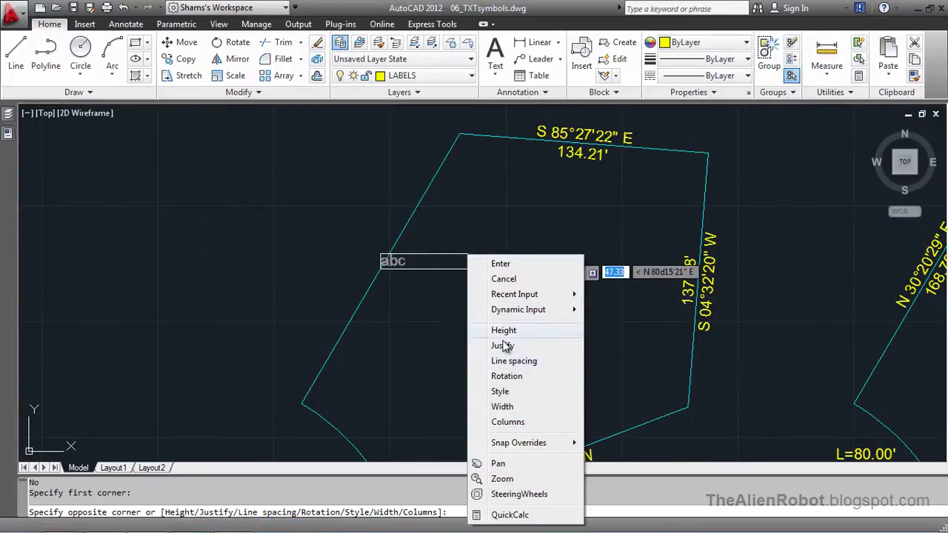
{"action": "left_click", "coordinate": [527, 377]}
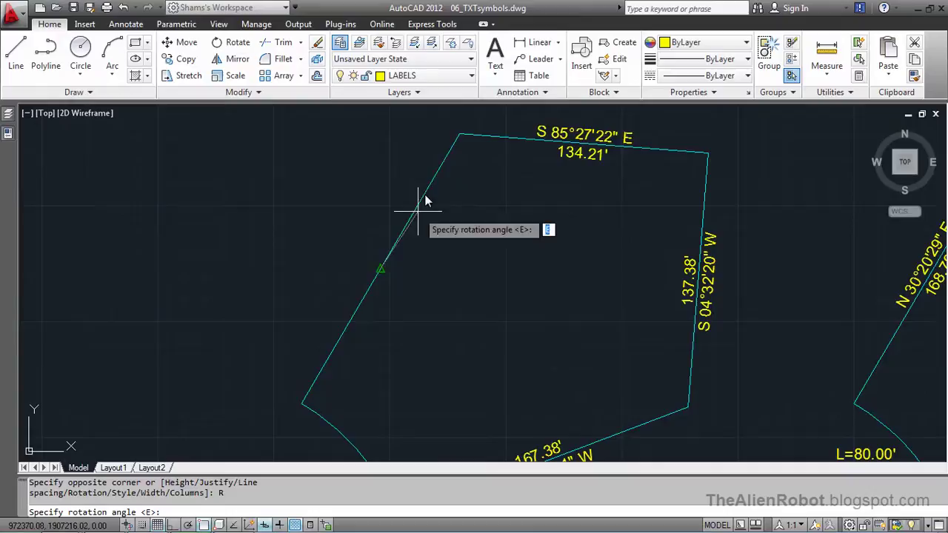
{"action": "left_click", "coordinate": [459, 136]}
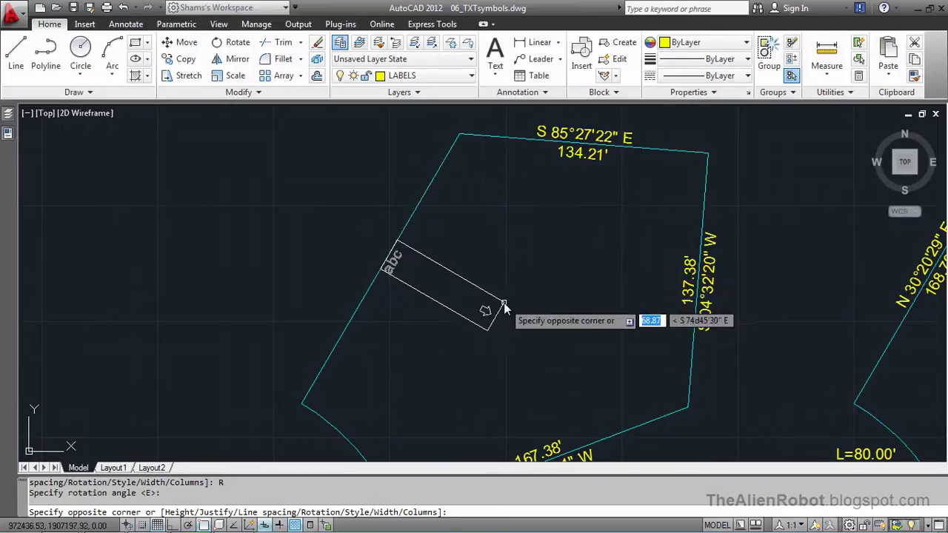
Make the label middle-centre (MC) justified and set its opposite corner
{"action": "right_click", "coordinate": [528, 205]}
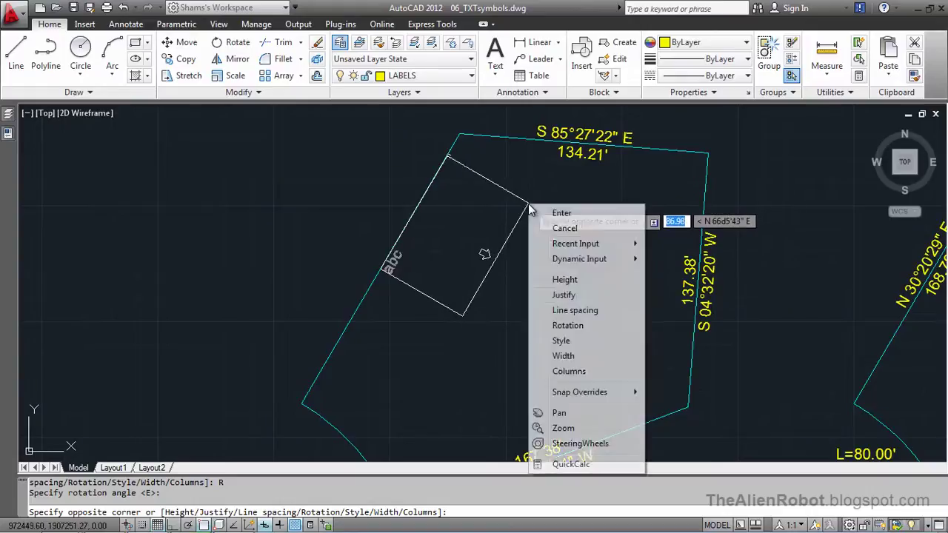
{"action": "left_click", "coordinate": [589, 294]}
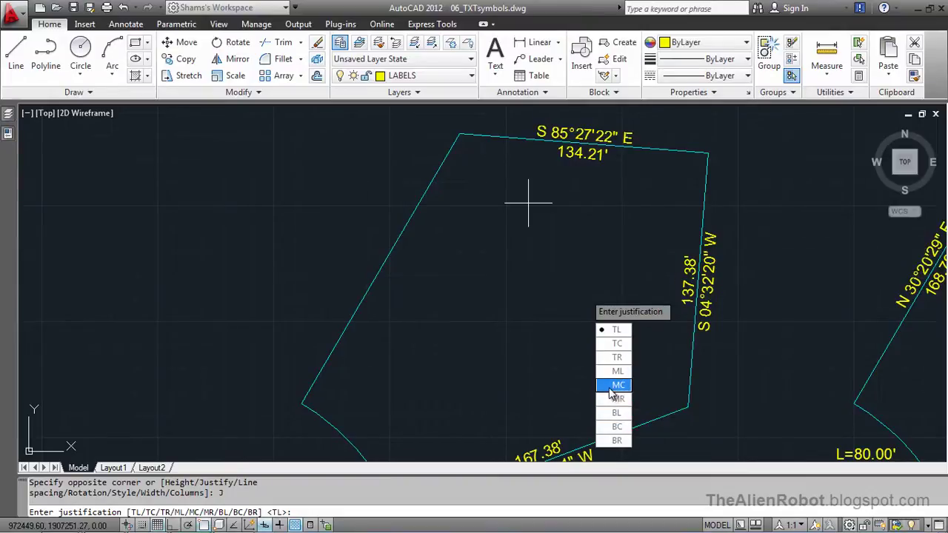
{"action": "left_click", "coordinate": [611, 385]}
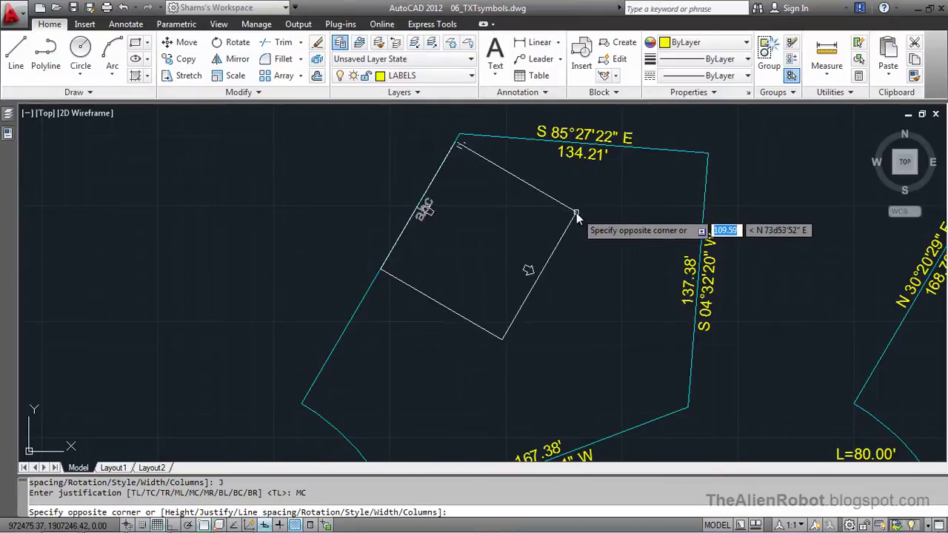
{"action": "left_click", "coordinate": [576, 215]}
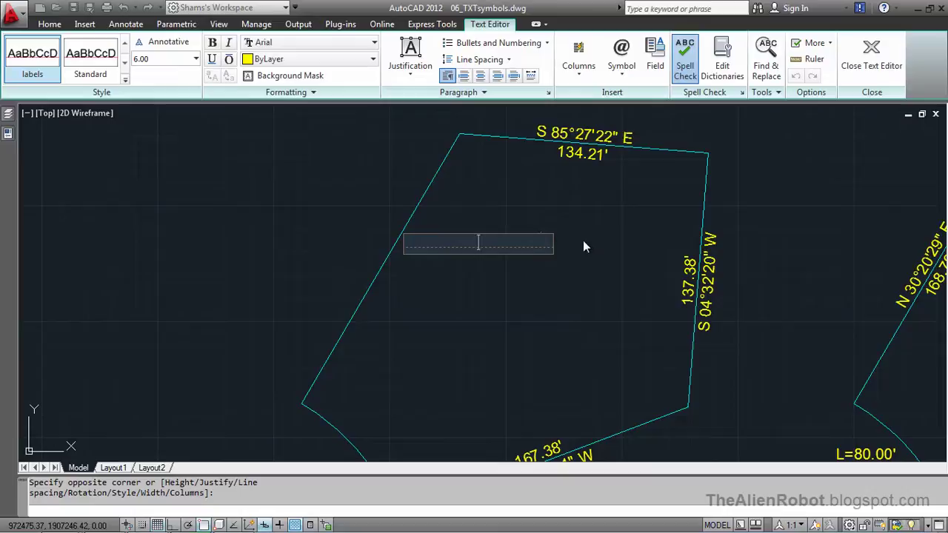
Enter N 30°20'29" E with a degree symbol, then 168.79' on a second line
{"action": "middle_click_drag", "start_coordinate": [637, 228], "coordinate": [494, 241]}
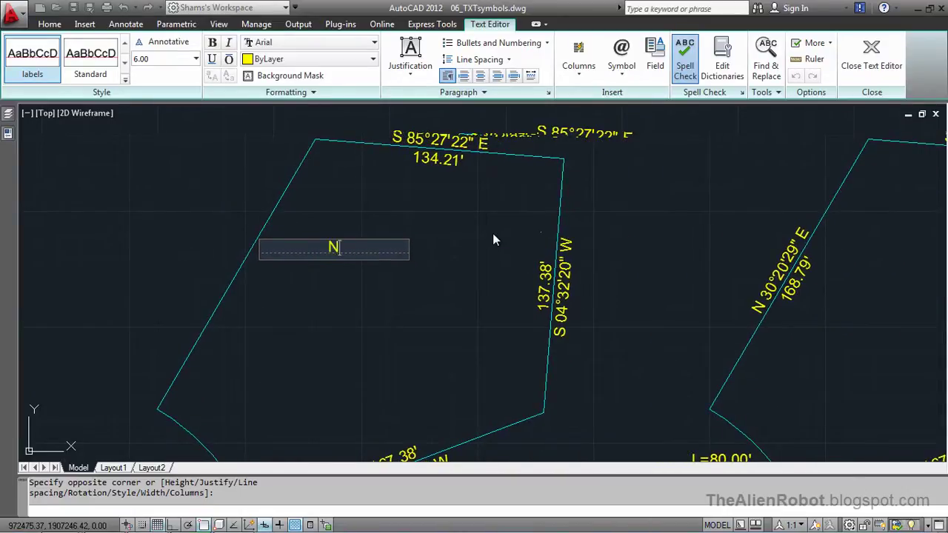
{"action": "type", "text": "30"}
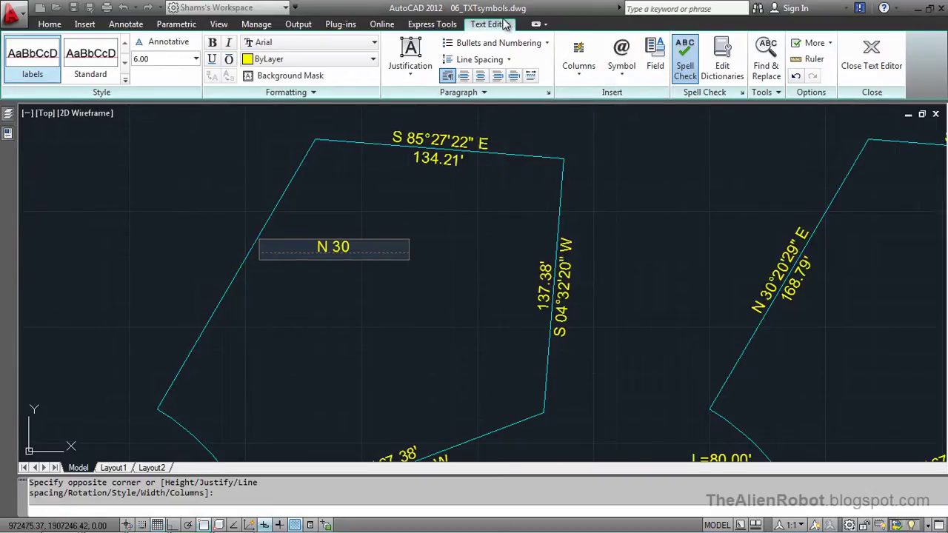
{"action": "left_click", "coordinate": [625, 74]}
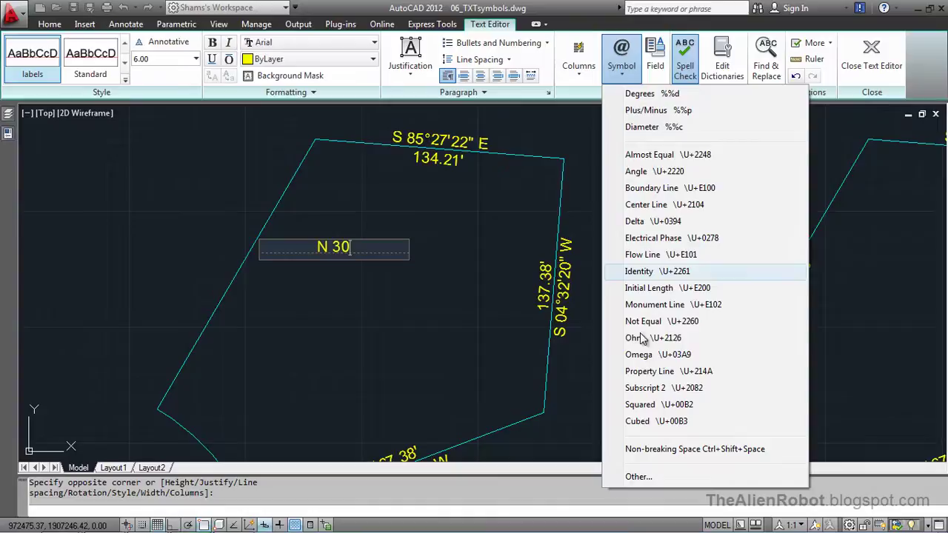
{"action": "left_click", "coordinate": [654, 97]}
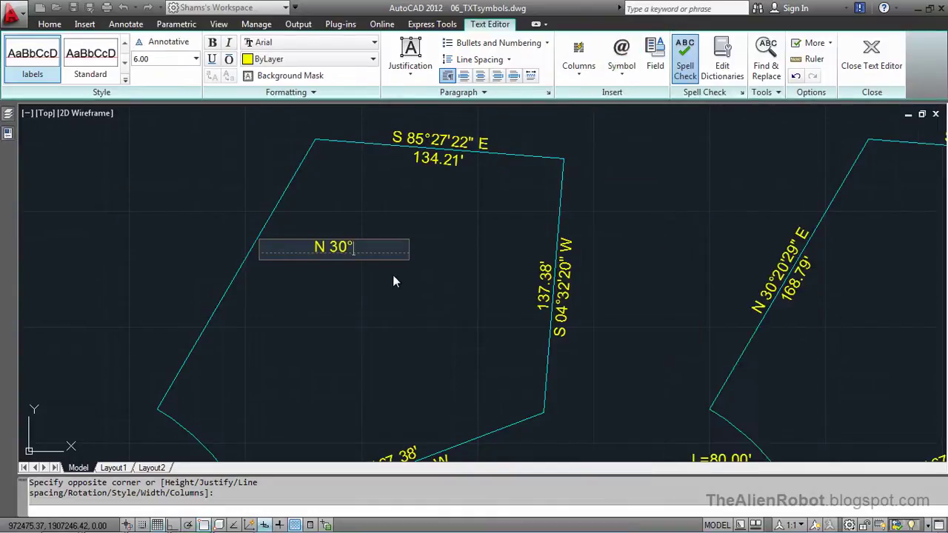
{"action": "type", "text": "20"}
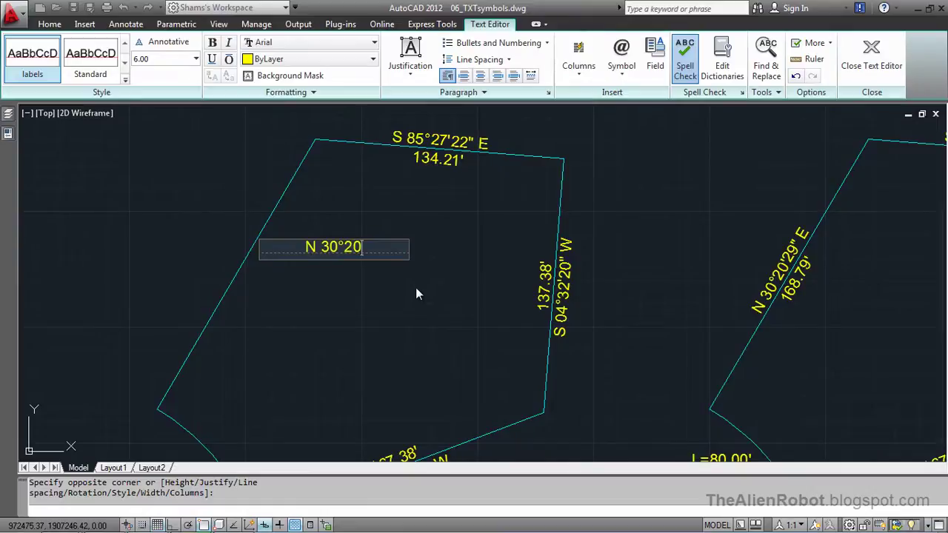
{"action": "type", "text": "'"}
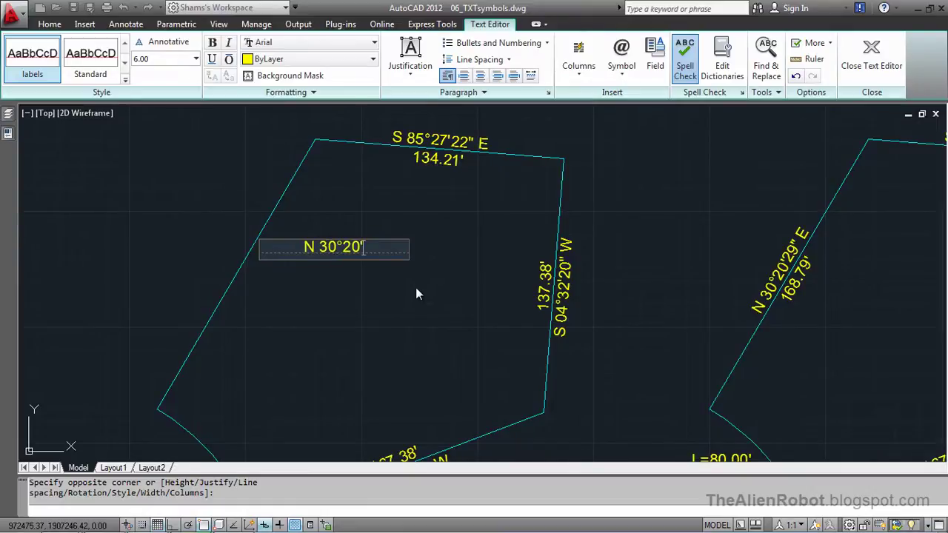
{"action": "type", "text": "29\""}
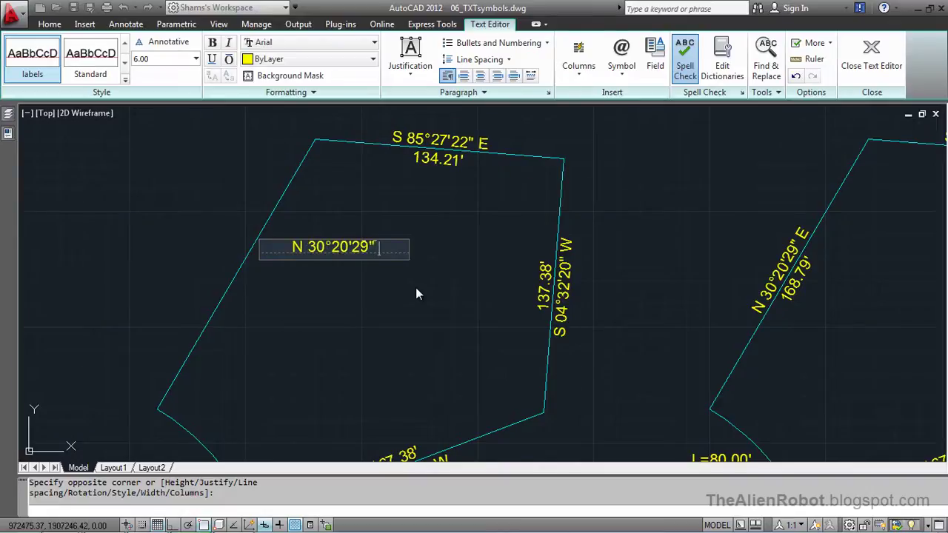
{"action": "type", "text": " E"}
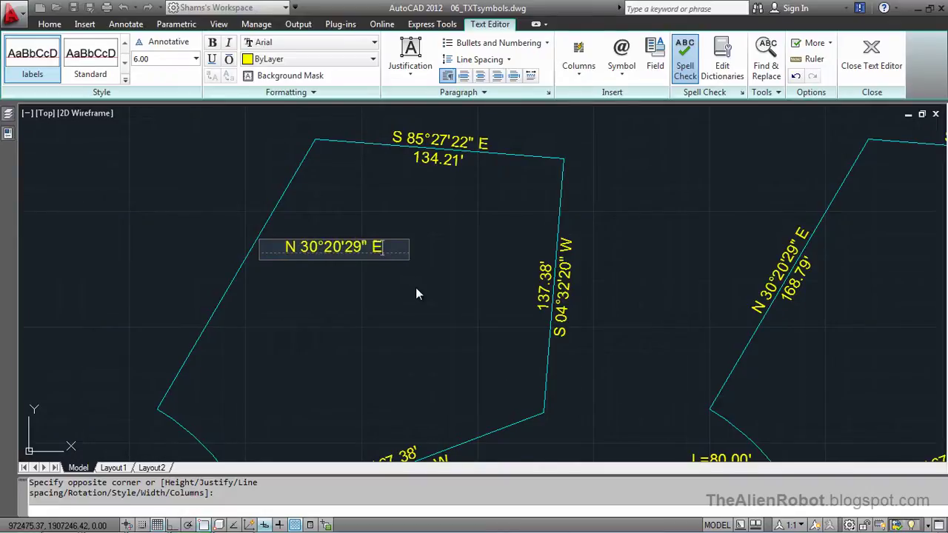
{"action": "key", "text": "Return"}
{"action": "type", "text": "16"}
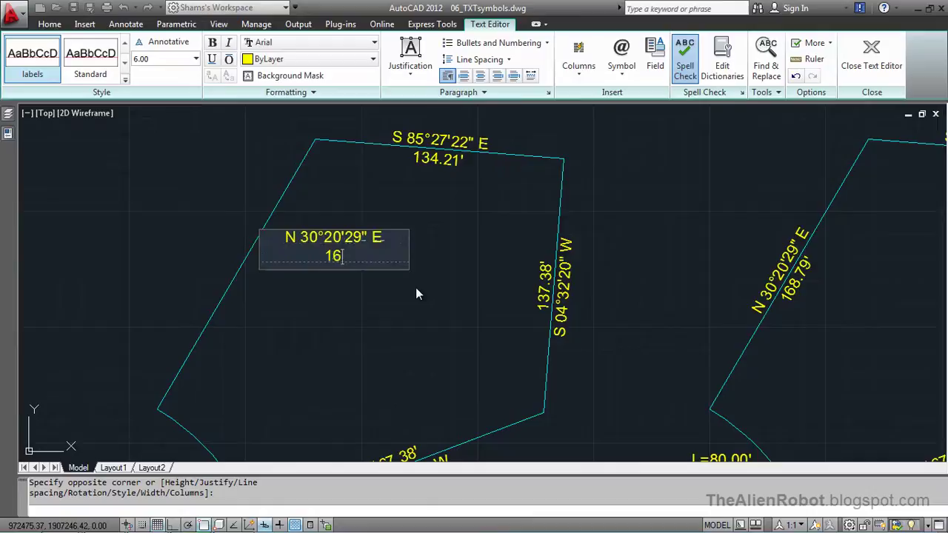
{"action": "type", "text": "8.79'"}
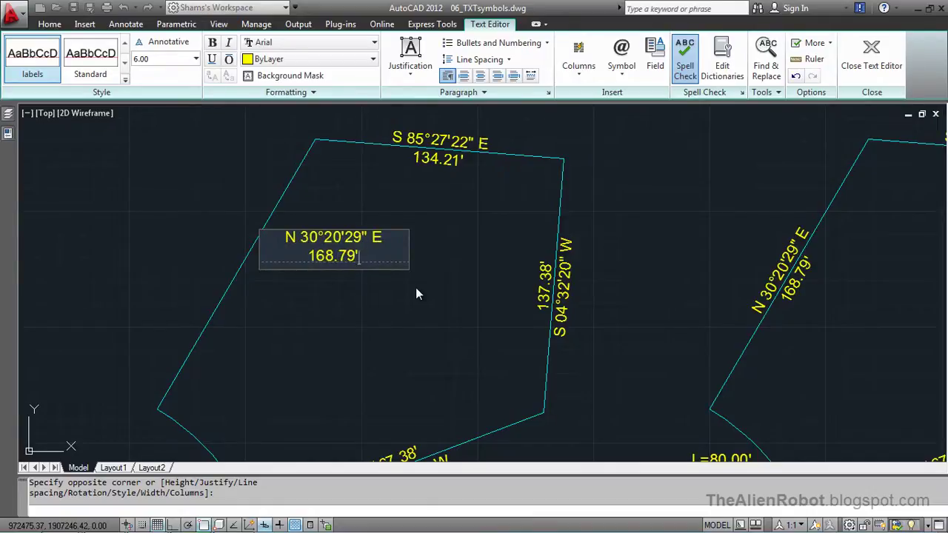
{"action": "left_click", "coordinate": [422, 244]}
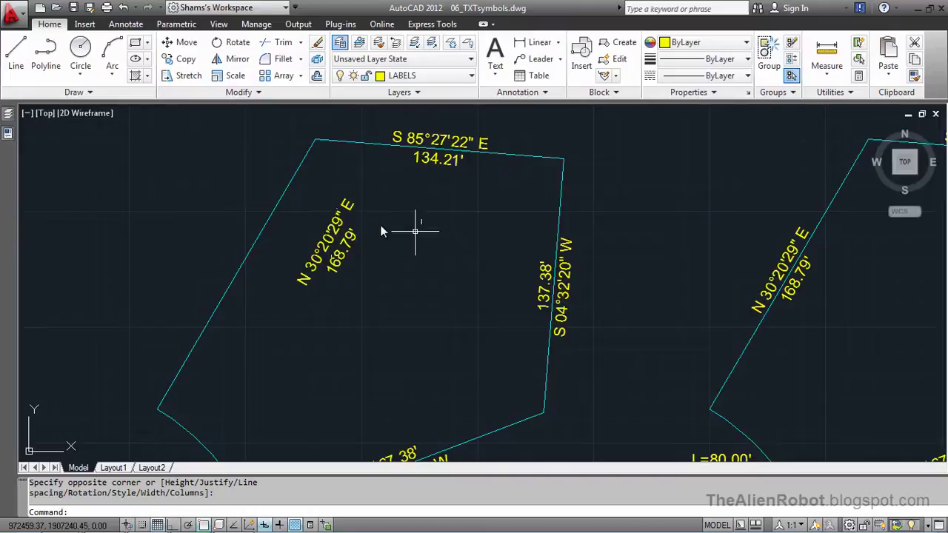
Move the bearing label by its grip onto the northwest boundary's midpoint
{"action": "left_click", "coordinate": [333, 260]}
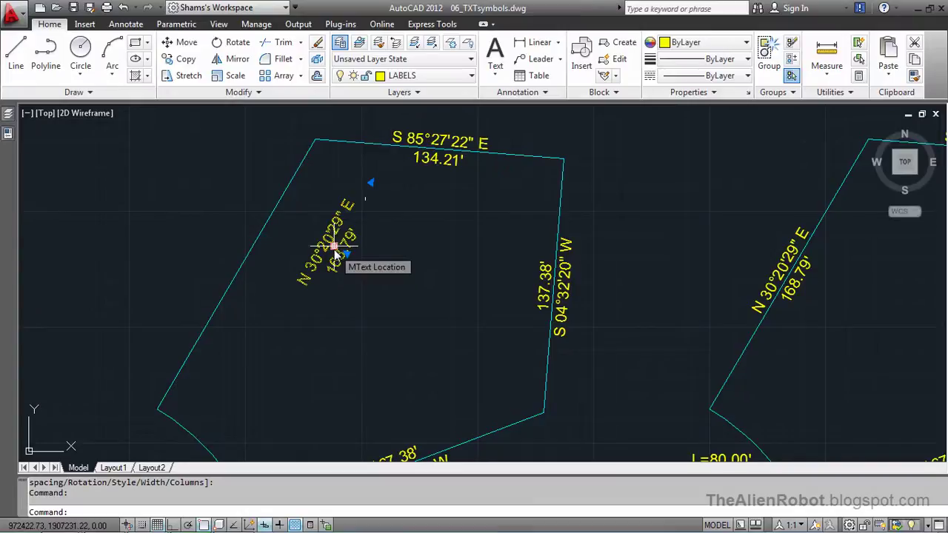
{"action": "left_click", "coordinate": [334, 246]}
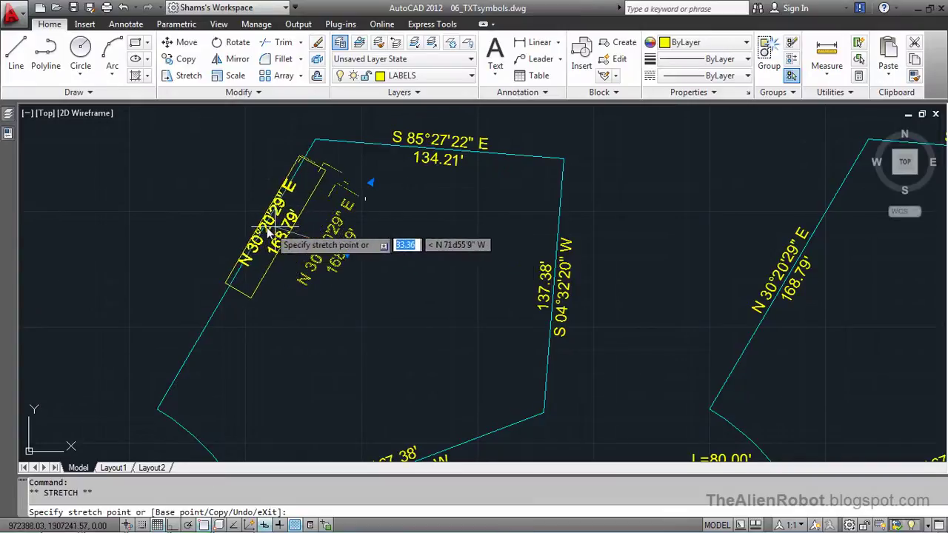
{"action": "left_click", "coordinate": [236, 276]}
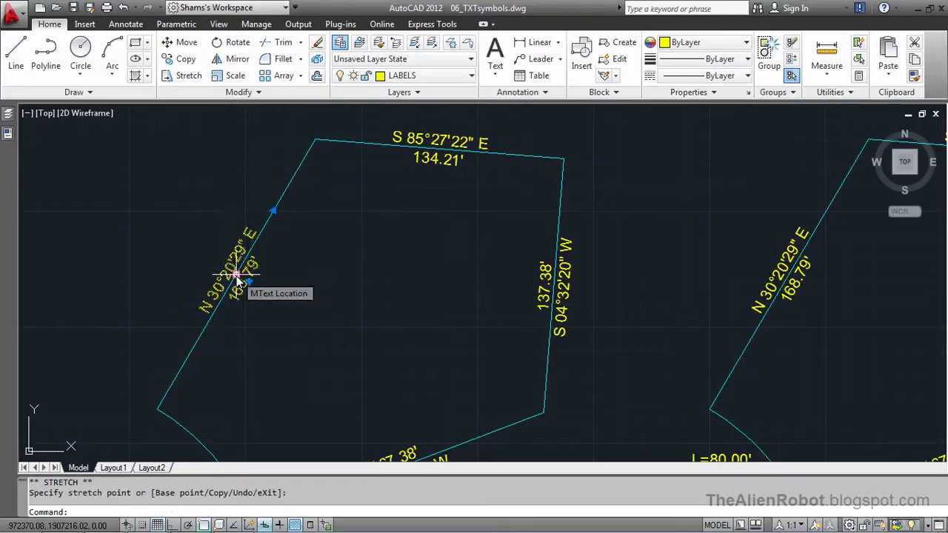
{"action": "key", "text": "Escape"}
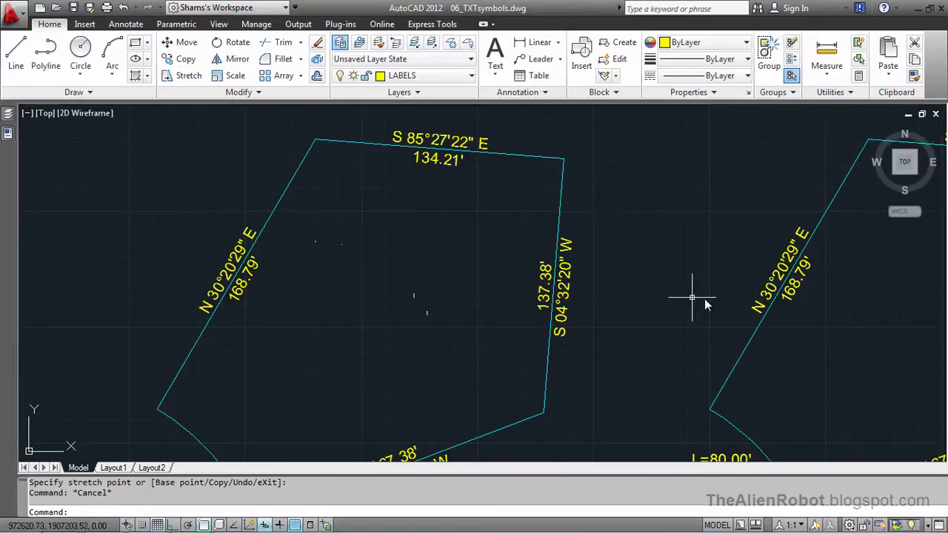
Zoom in on the example curve label, then pan back to the parcel's southern arc
{"action": "middle_click_drag", "start_coordinate": [641, 334], "coordinate": [425, 122]}
{"action": "scroll", "coordinate": [577, 338], "scroll_direction": "up", "scroll_amount": 2}
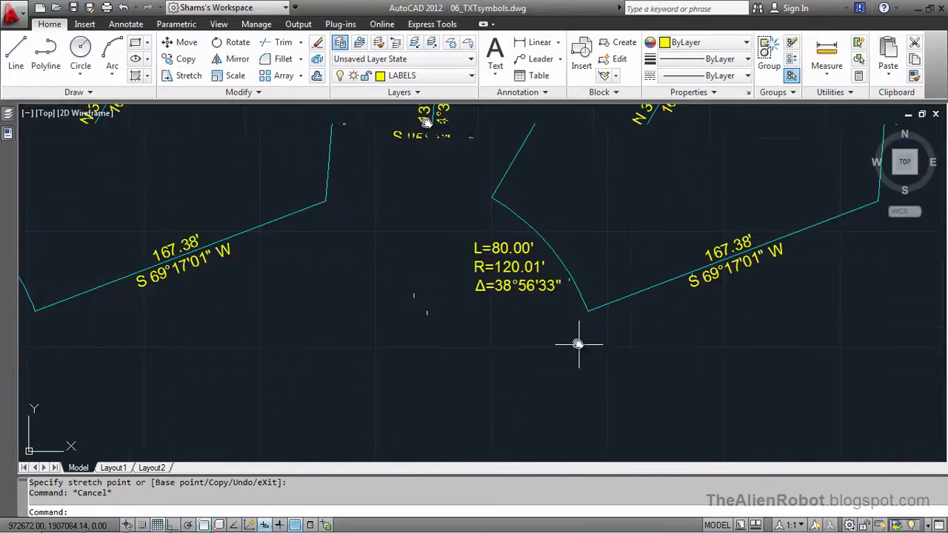
{"action": "scroll", "coordinate": [585, 255], "scroll_direction": "up", "scroll_amount": 2}
{"action": "scroll", "coordinate": [578, 269], "scroll_direction": "up", "scroll_amount": 1}
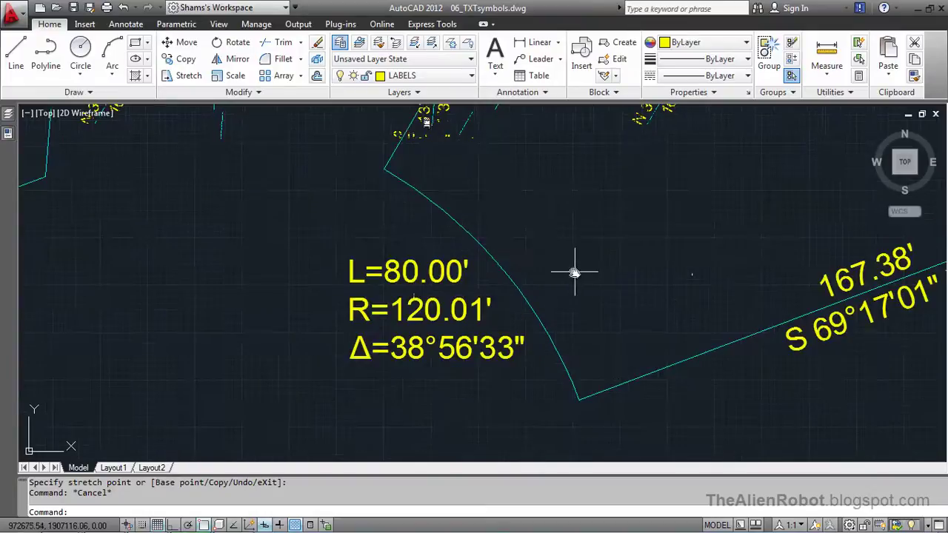
{"action": "scroll", "coordinate": [589, 275], "scroll_direction": "up", "scroll_amount": 1}
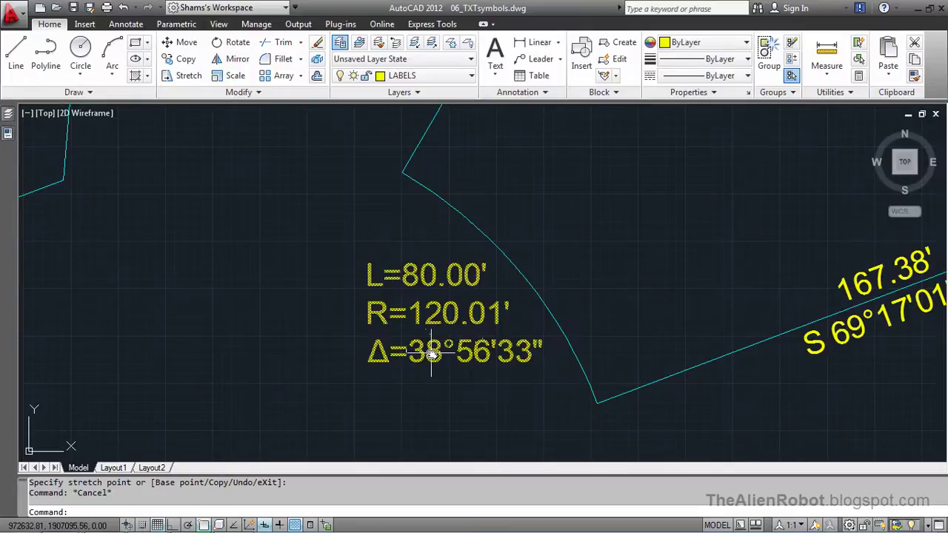
{"action": "scroll", "coordinate": [321, 297], "scroll_direction": "down", "scroll_amount": 3}
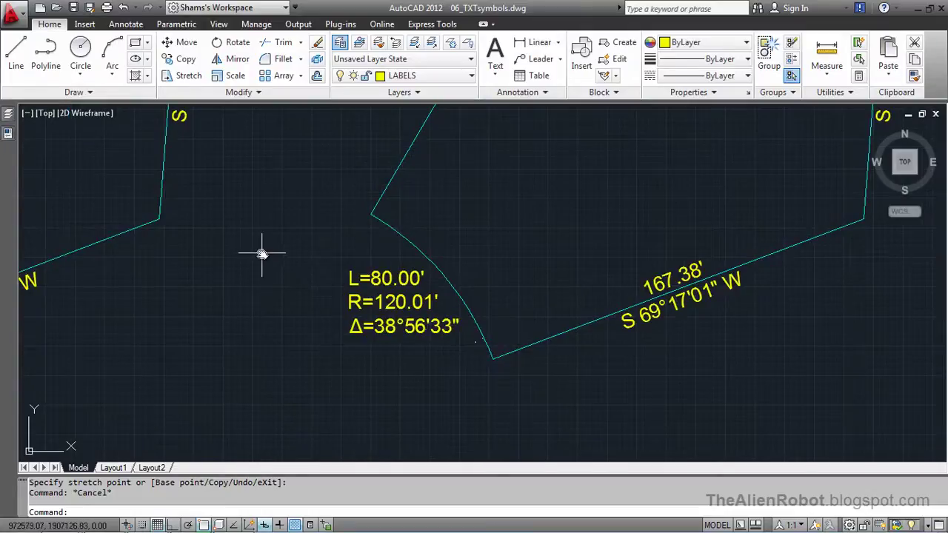
{"action": "mouse_move", "coordinate": [262, 256]}
{"action": "middle_mouse_down"}
{"action": "mouse_move", "coordinate": [600, 299]}
{"action": "mouse_move", "coordinate": [735, 286]}
{"action": "middle_mouse_up"}
{"action": "scroll", "coordinate": [735, 286], "scroll_direction": "down", "scroll_amount": 2}
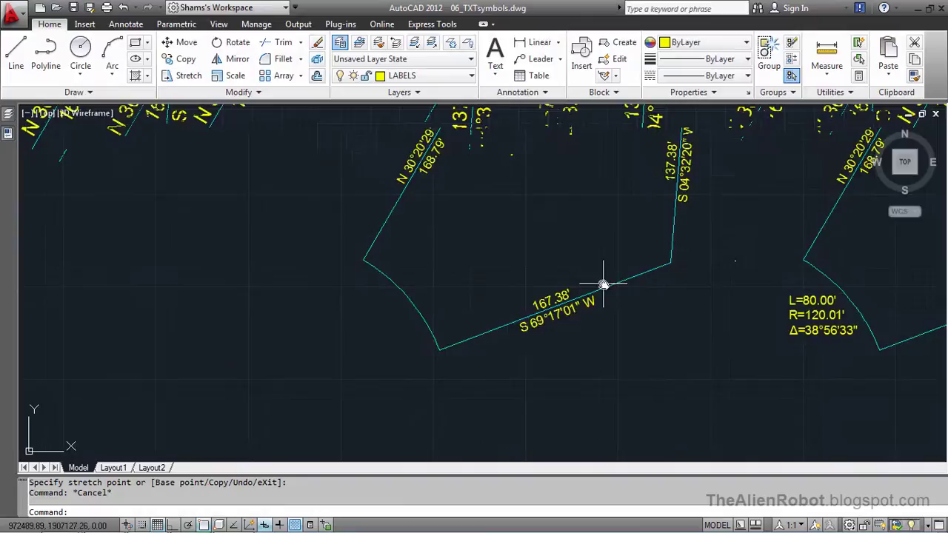
{"action": "scroll", "coordinate": [603, 284], "scroll_direction": "up", "scroll_amount": 2}
{"action": "middle_click_drag", "start_coordinate": [609, 279], "coordinate": [546, 286]}
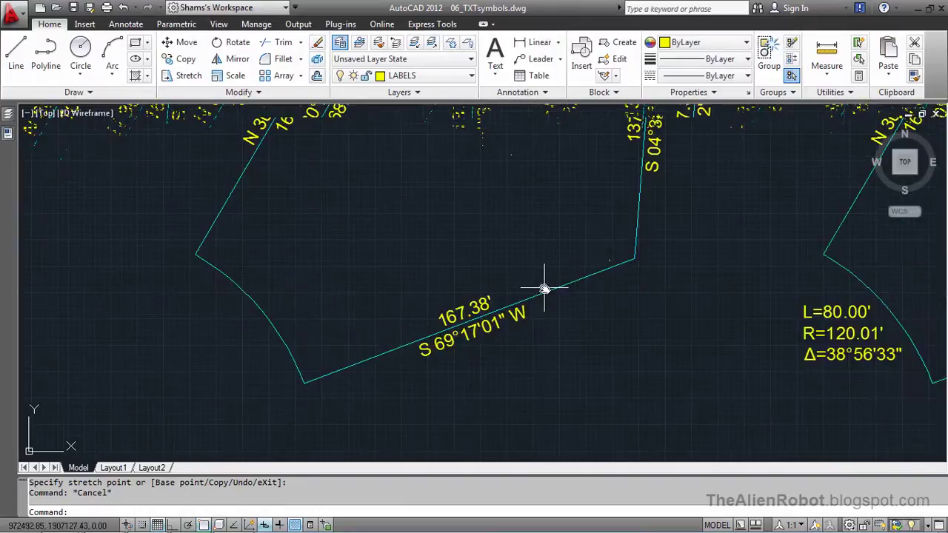
Draw an MText box left of the arc with lines L=80.00' and R=1220.01'
{"action": "left_click", "coordinate": [494, 55]}
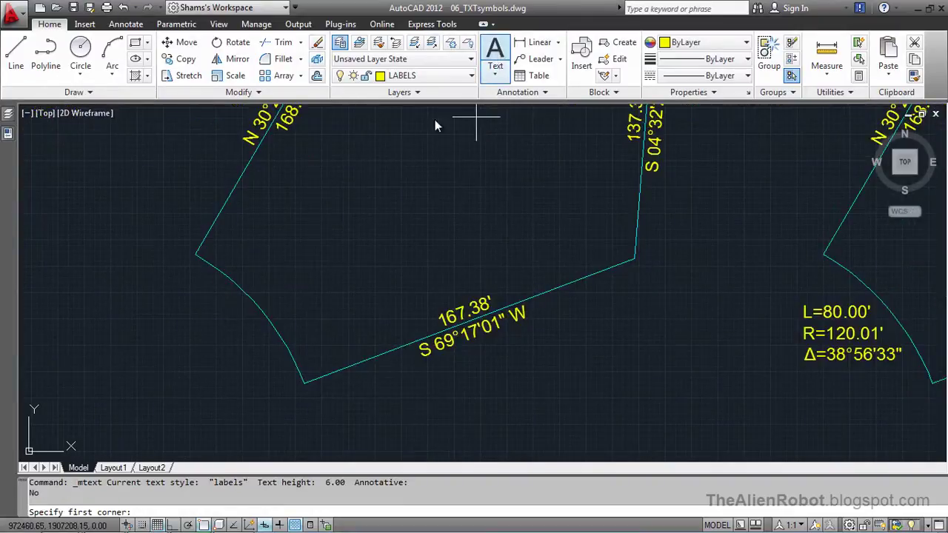
{"action": "left_click", "coordinate": [97, 302]}
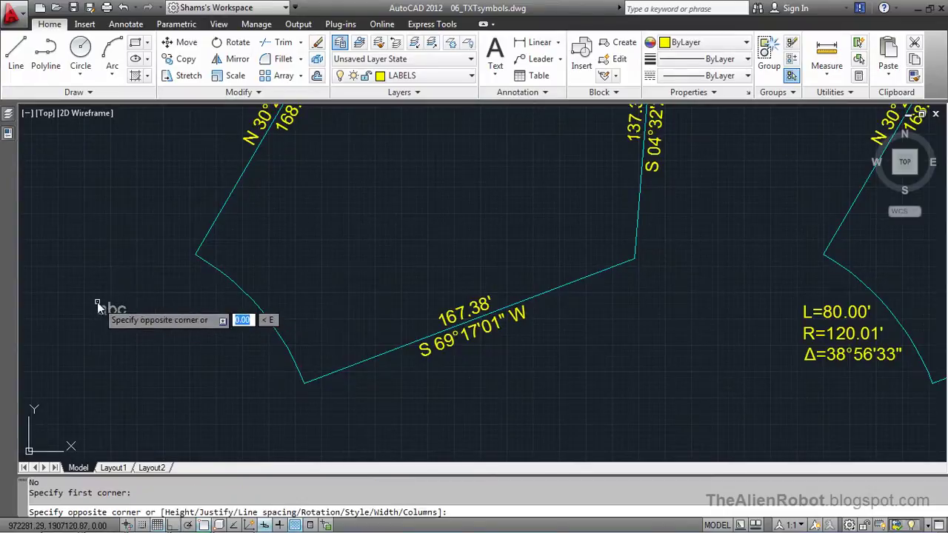
{"action": "left_click", "coordinate": [233, 404]}
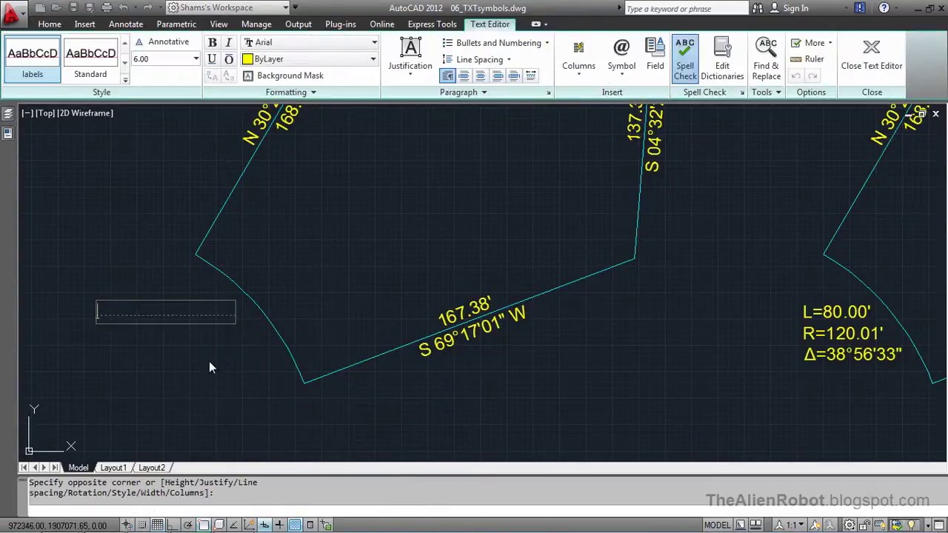
{"action": "type", "text": "L=80."}
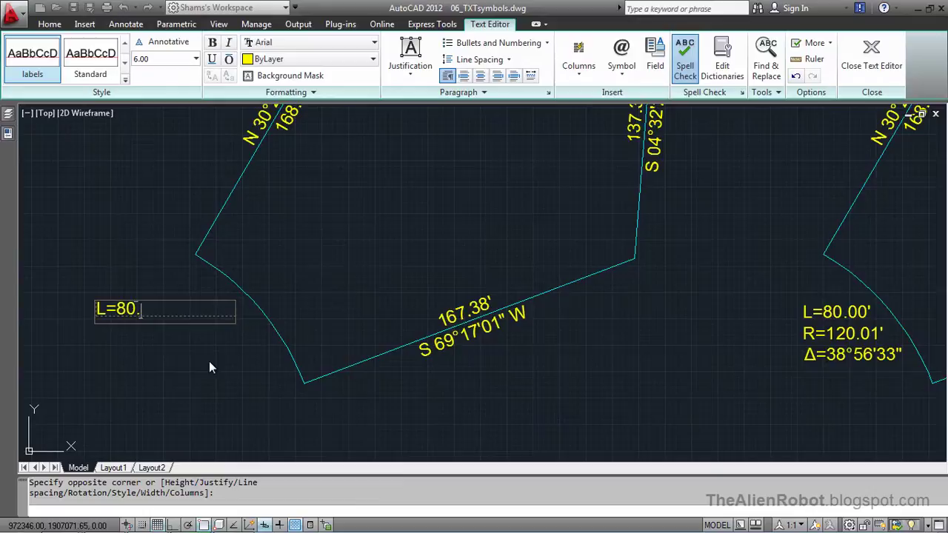
{"action": "type", "text": "00'"}
{"action": "key", "text": "Return"}
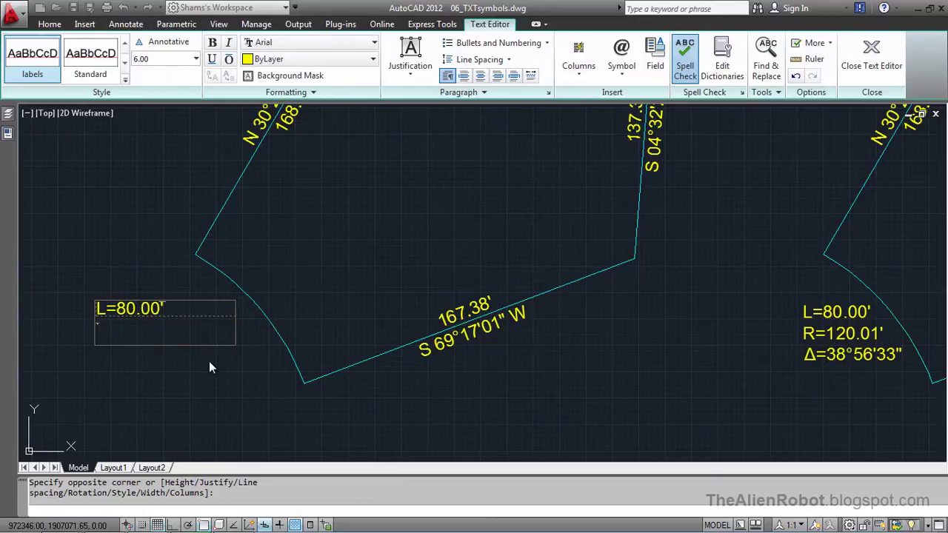
{"action": "type", "text": "R=1220"}
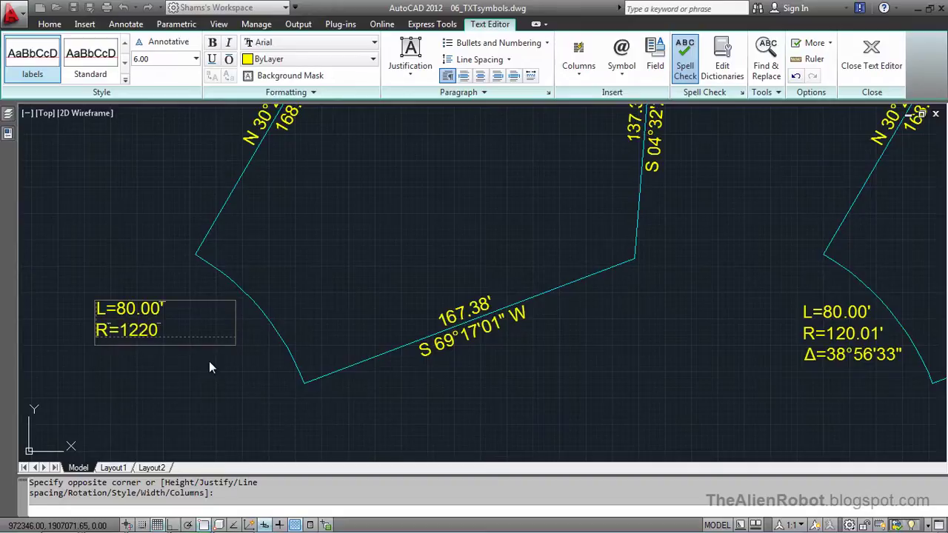
{"action": "type", "text": ".01'"}
{"action": "key", "text": "Return"}
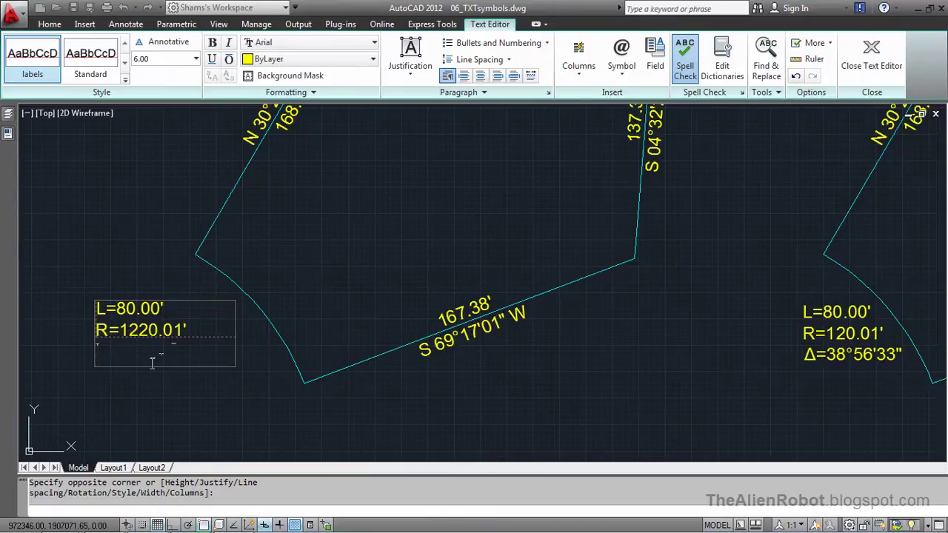
Write Δ=38°56'33" using the Delta and degree symbols from the Symbol list
{"action": "left_click", "coordinate": [621, 55]}
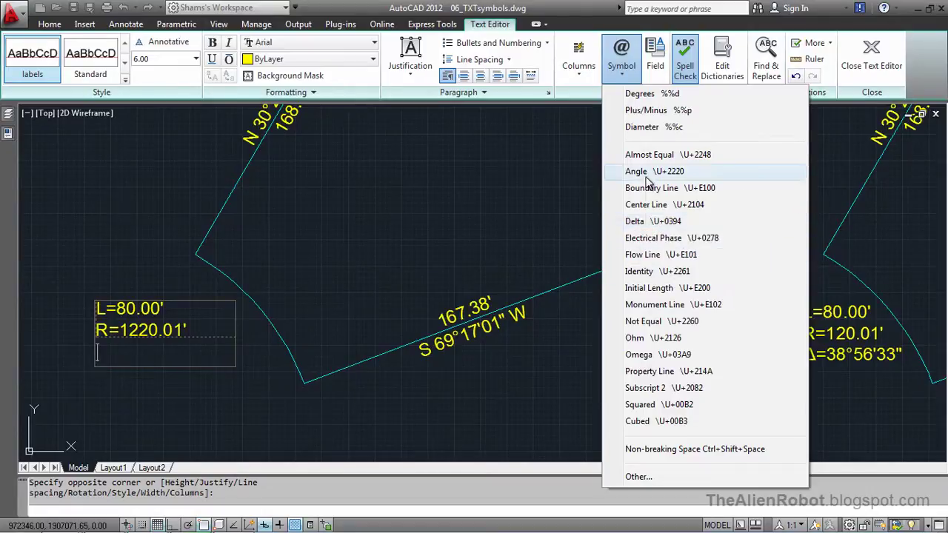
{"action": "left_click", "coordinate": [641, 221]}
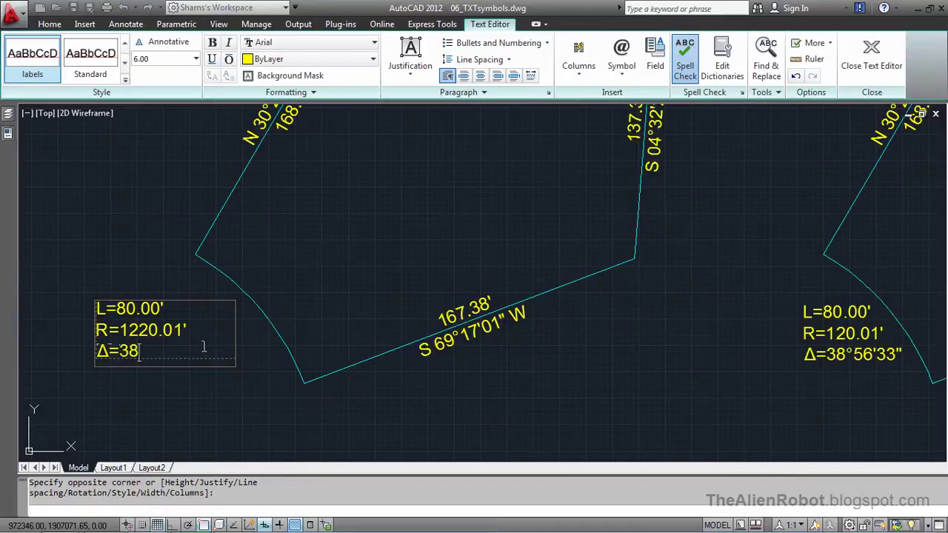
{"action": "left_click", "coordinate": [626, 80]}
{"action": "left_click", "coordinate": [640, 93]}
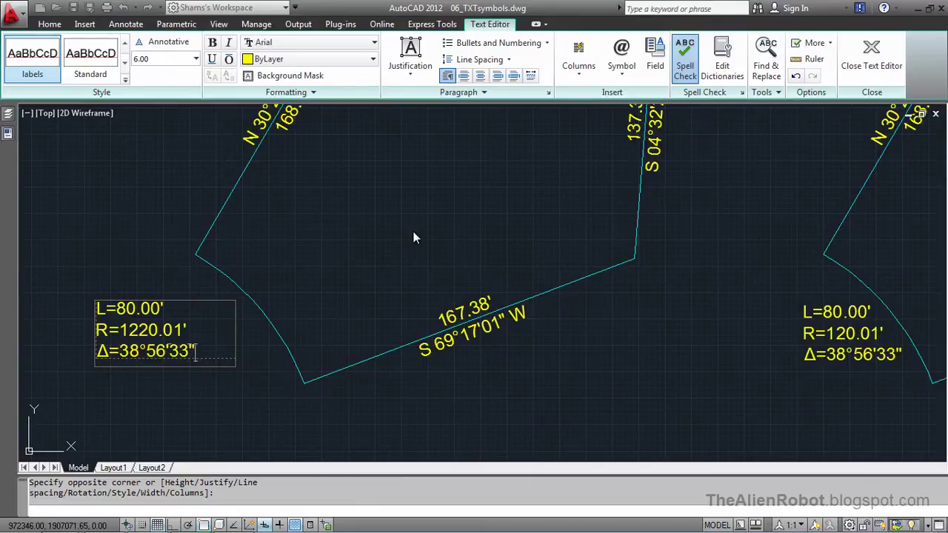
Commit the curve label and shift it by its grip just inside the arc
{"action": "left_click", "coordinate": [211, 400]}
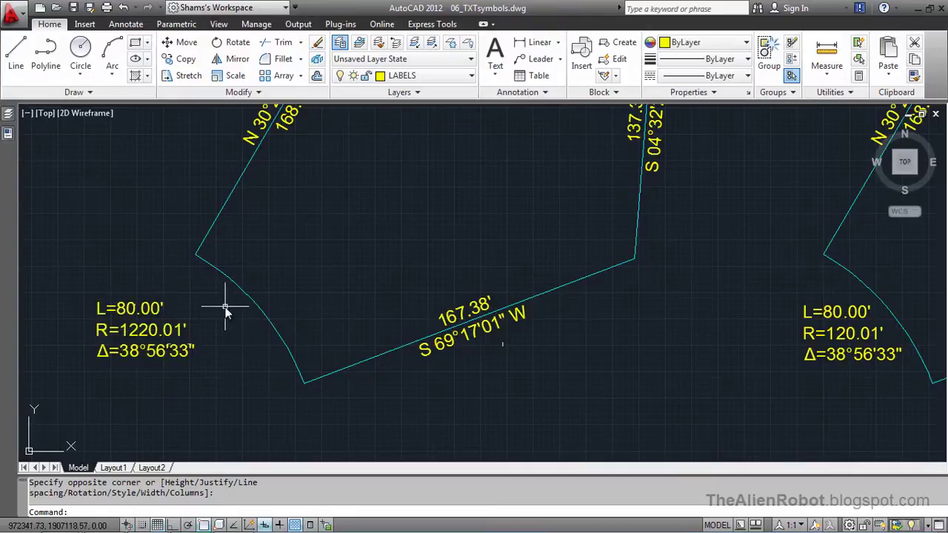
{"action": "left_click", "coordinate": [138, 335]}
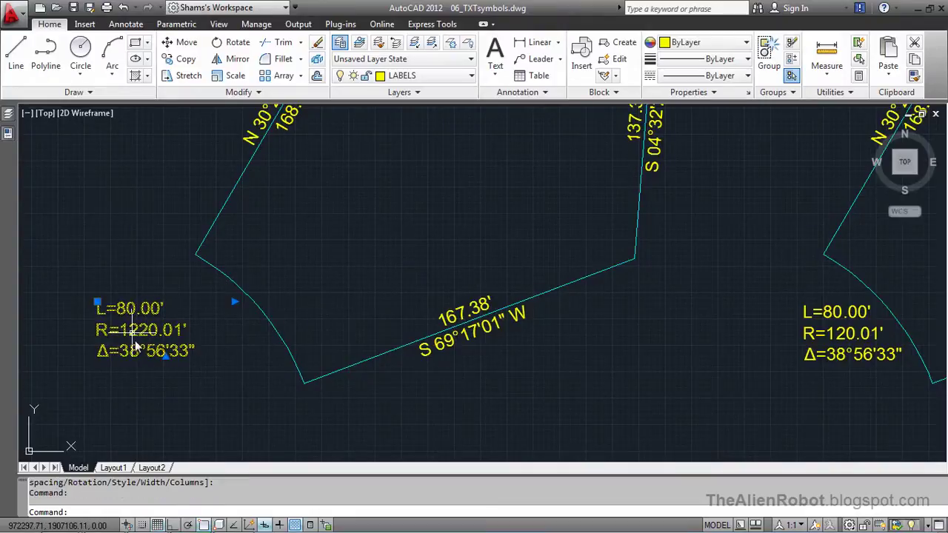
{"action": "left_click", "coordinate": [97, 303]}
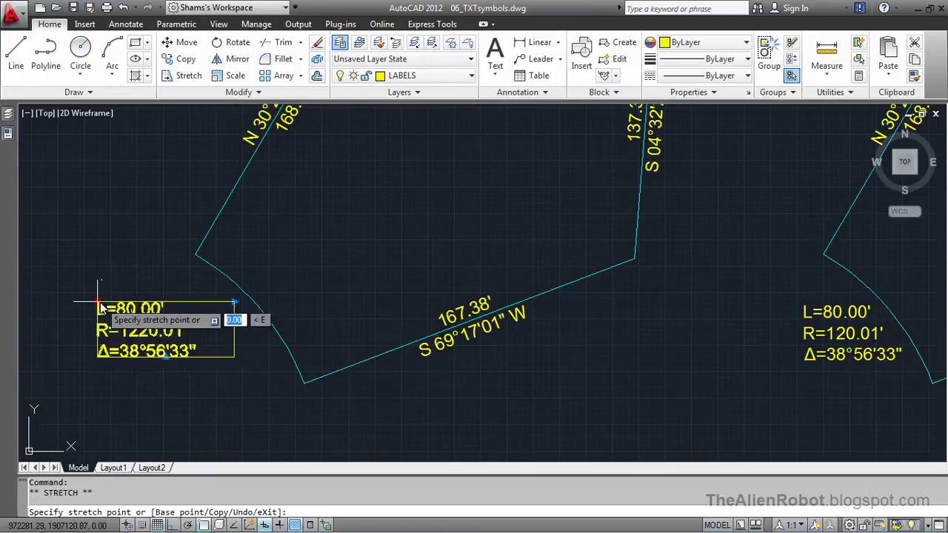
{"action": "left_click", "coordinate": [185, 314]}
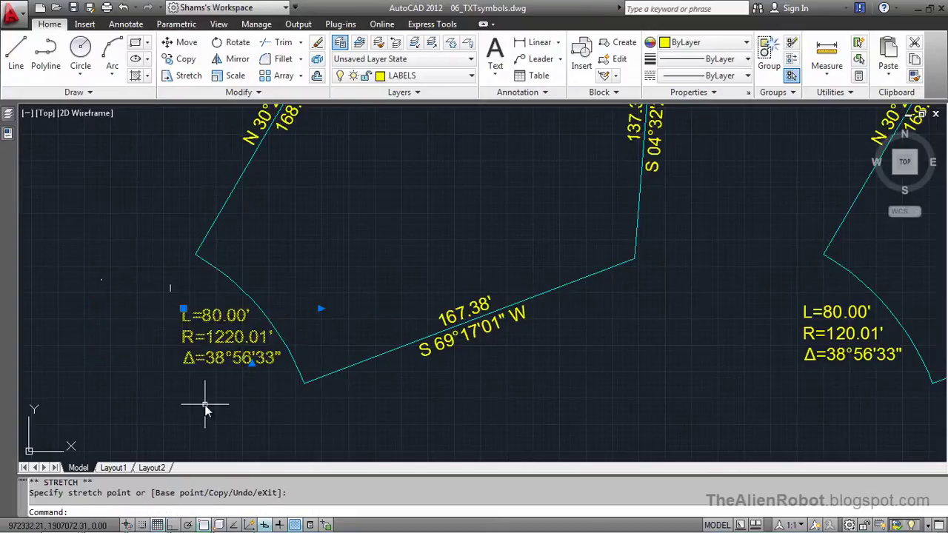
{"action": "key", "text": "Escape"}
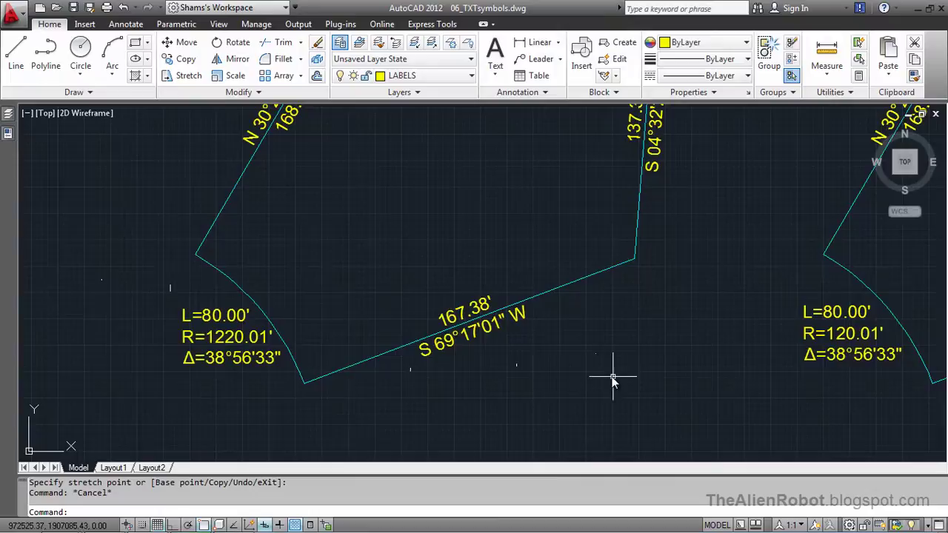
{"action": "mouse_move", "coordinate": [606, 379]}
{"action": "middle_mouse_down"}
{"action": "mouse_move", "coordinate": [603, 271]}
{"action": "mouse_move", "coordinate": [571, 307]}
{"action": "mouse_move", "coordinate": [590, 294]}
{"action": "mouse_move", "coordinate": [606, 311]}
{"action": "middle_mouse_up"}
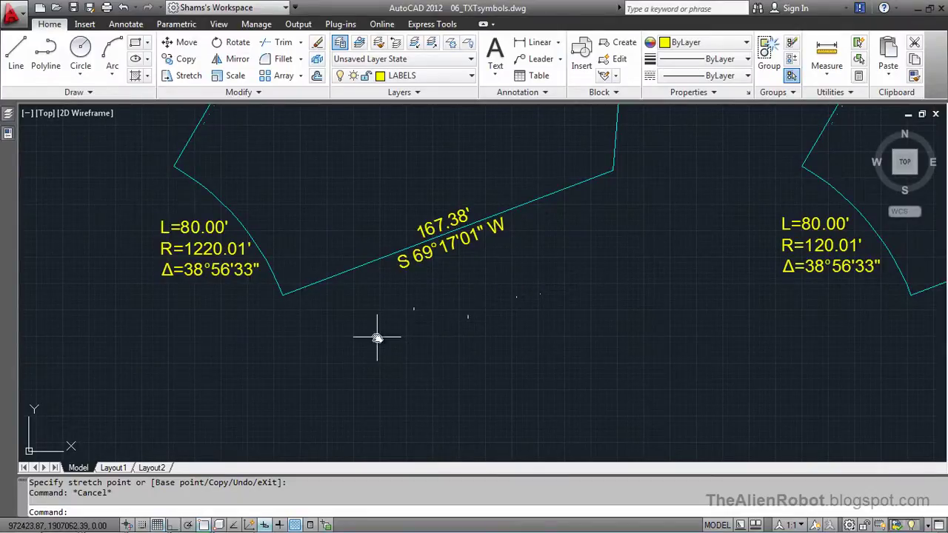
Draw an MText box below the S 69°17'01" W boundary and open the Symbol list
{"action": "left_click", "coordinate": [495, 54]}
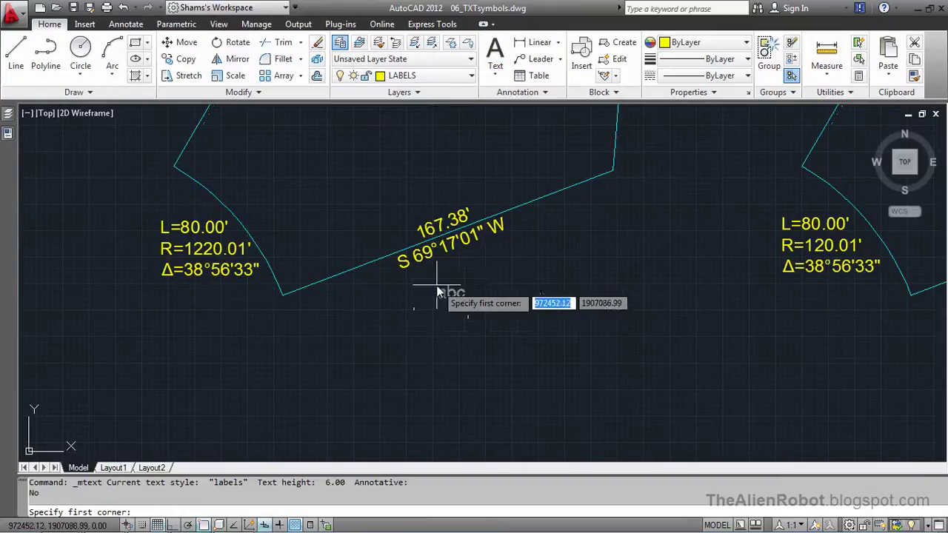
{"action": "left_click", "coordinate": [365, 324]}
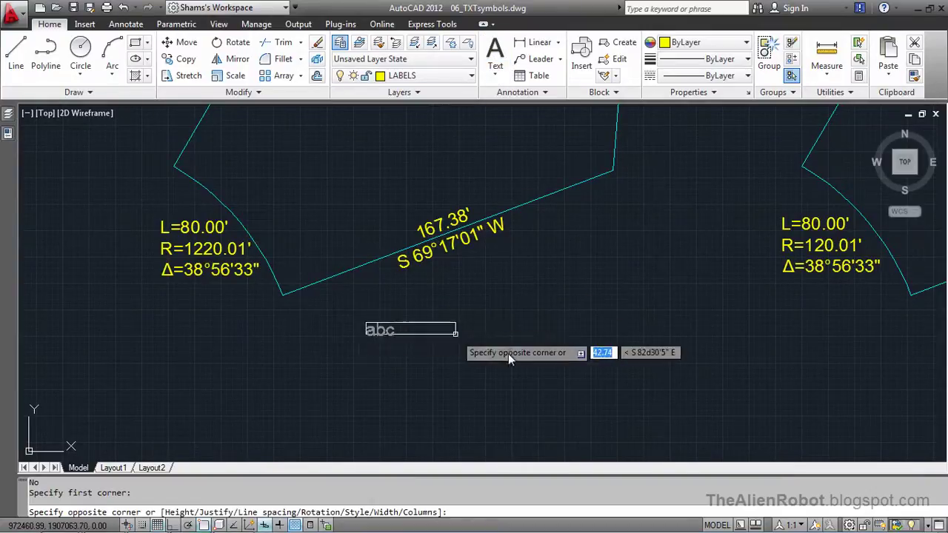
{"action": "left_click", "coordinate": [598, 374]}
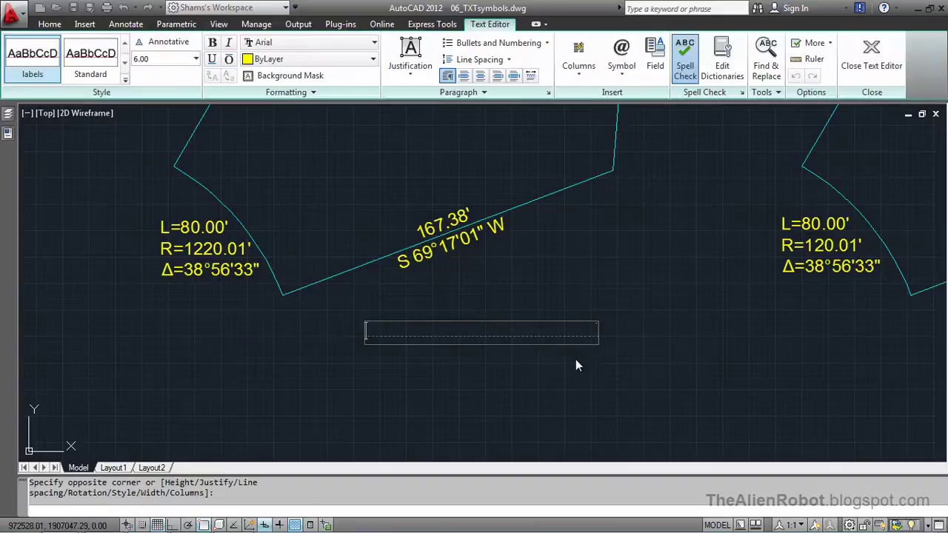
{"action": "left_click", "coordinate": [621, 53]}
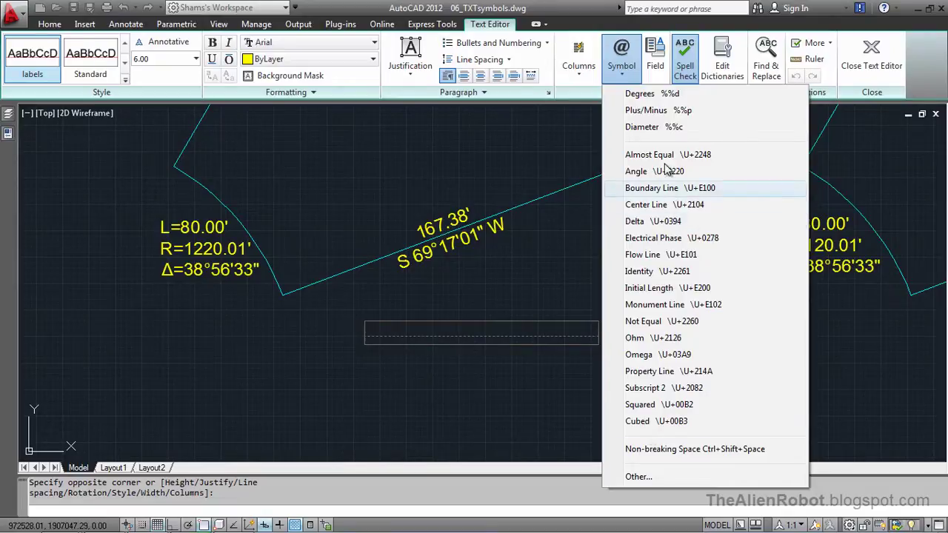
Copy the © sign from Character Map to the clipboard, then close Character Map
{"action": "left_click", "coordinate": [664, 479]}
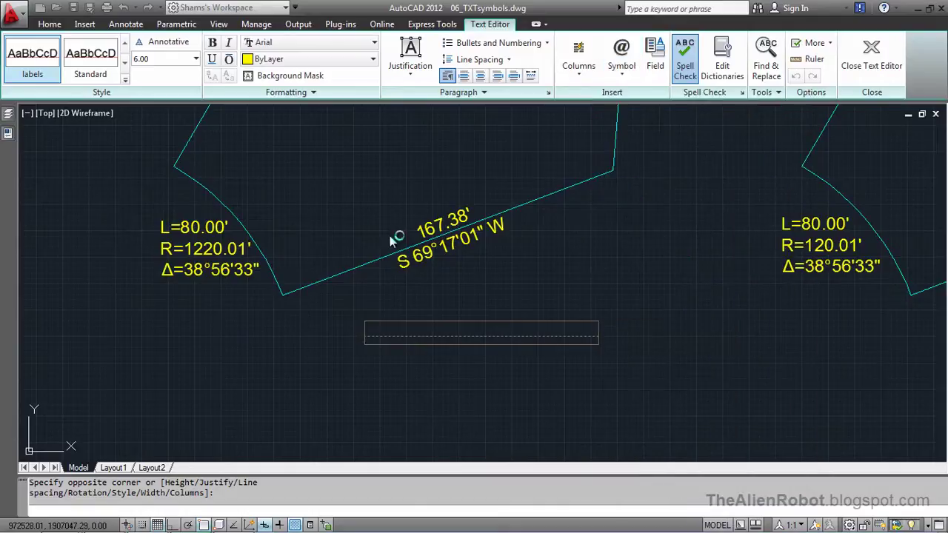
{"action": "left_click_drag", "start_coordinate": [234, 55], "coordinate": [284, 105]}
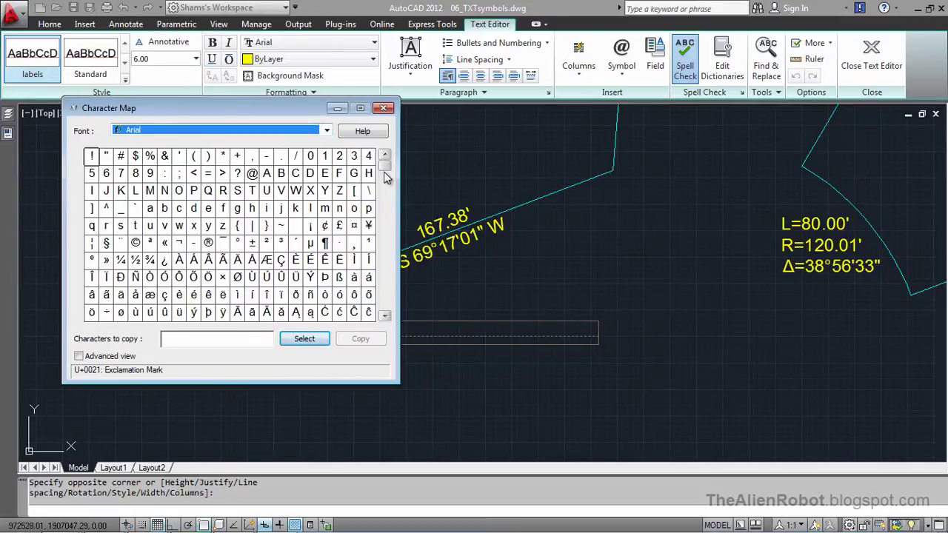
{"action": "mouse_move", "coordinate": [386, 170]}
{"action": "left_mouse_down"}
{"action": "mouse_move", "coordinate": [385, 311]}
{"action": "mouse_move", "coordinate": [385, 165]}
{"action": "left_mouse_up"}
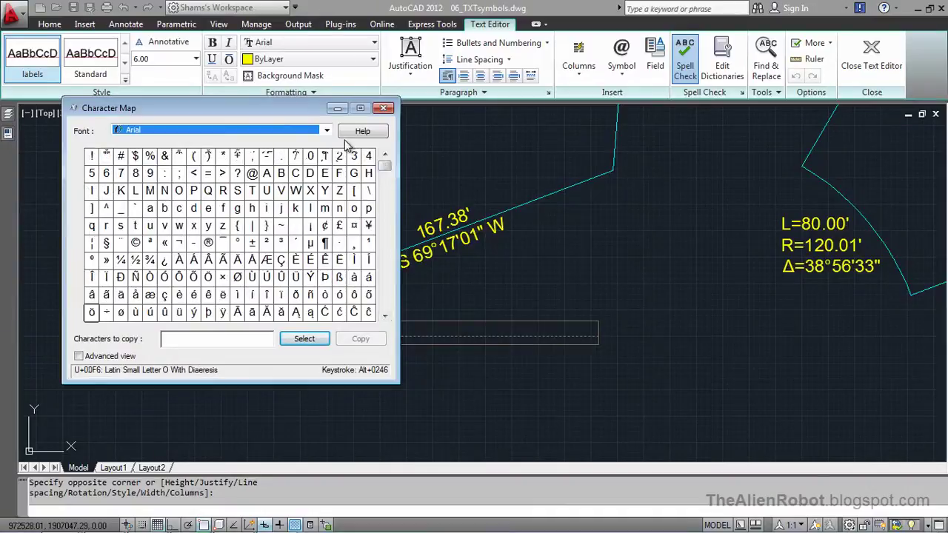
{"action": "left_click_drag", "start_coordinate": [288, 109], "coordinate": [306, 144]}
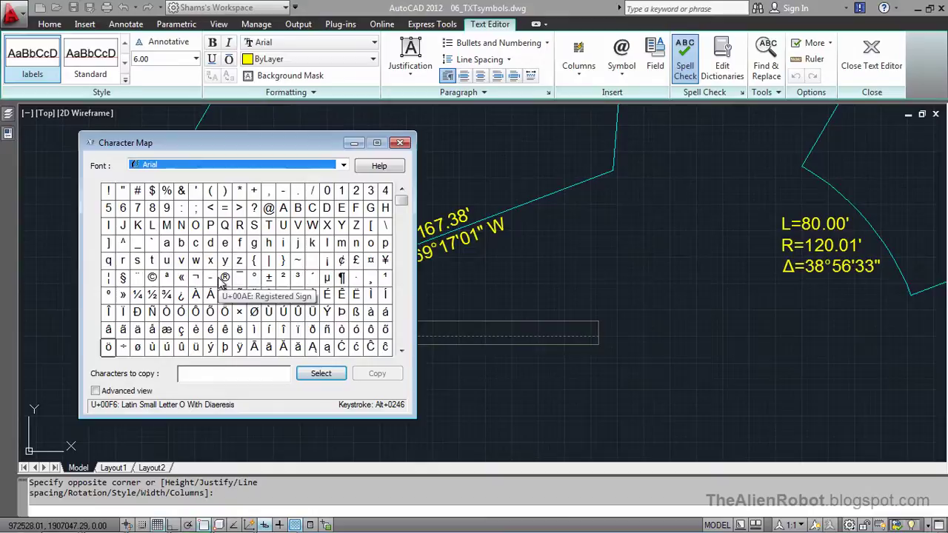
{"action": "left_click", "coordinate": [152, 277]}
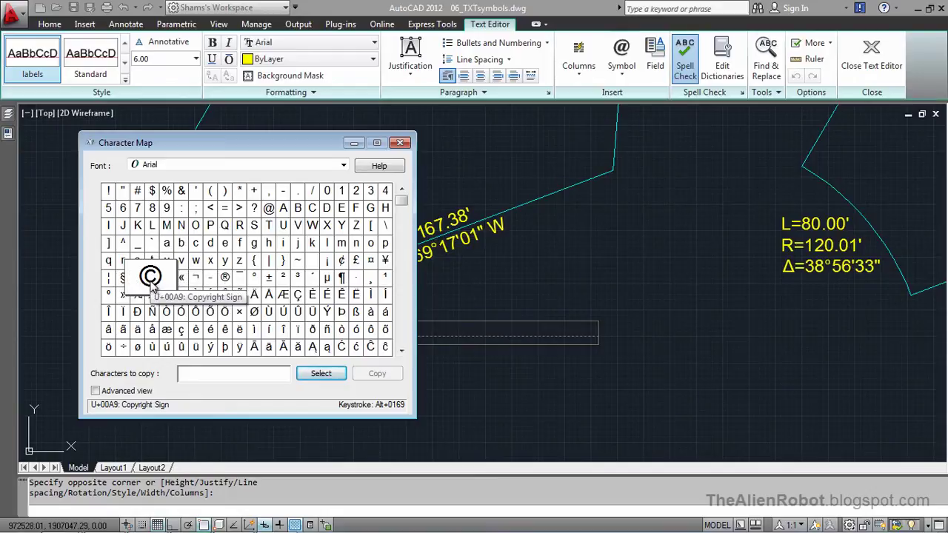
{"action": "left_click", "coordinate": [317, 374]}
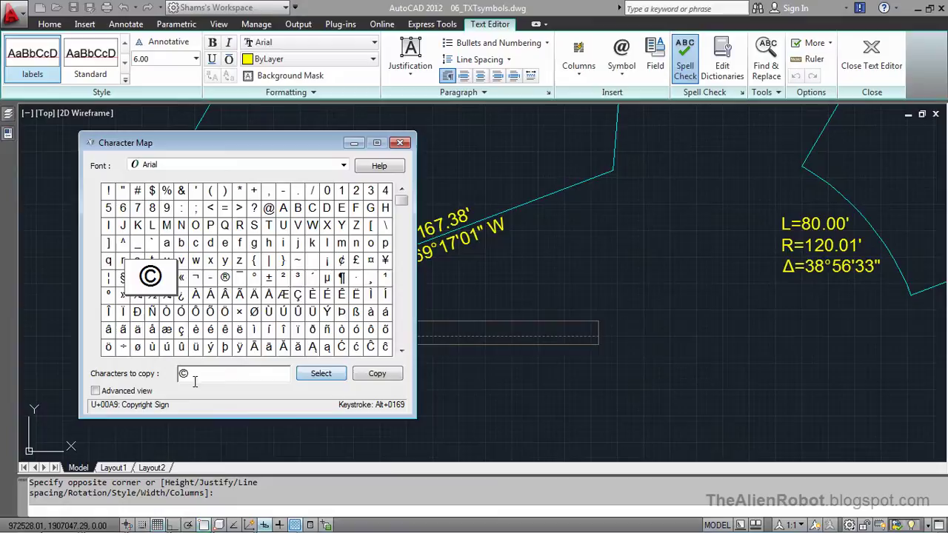
{"action": "left_click", "coordinate": [367, 374]}
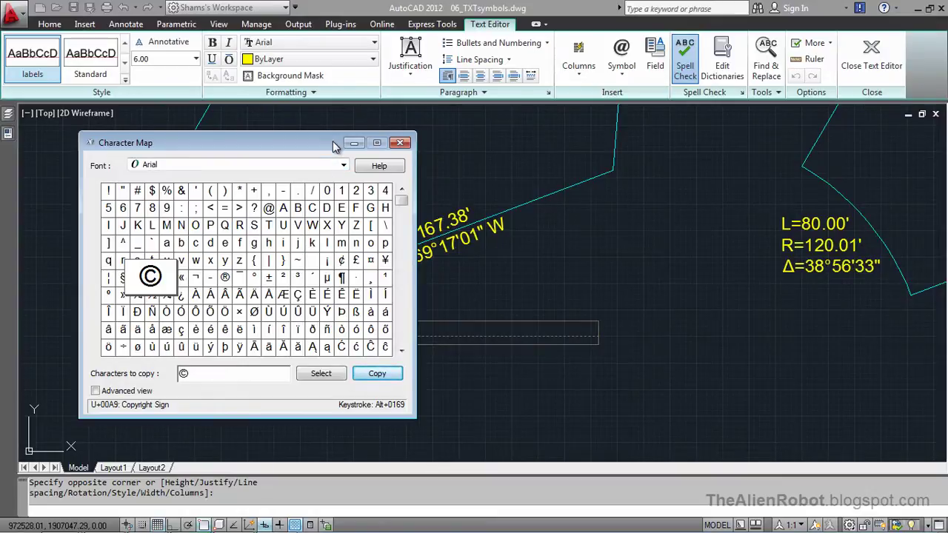
{"action": "left_click", "coordinate": [400, 146]}
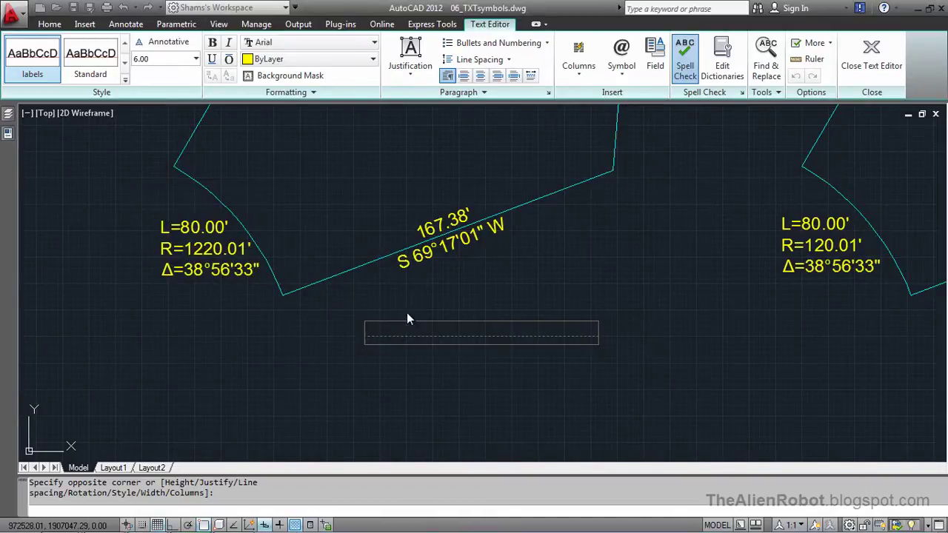
Paste © into the note, add COPYRIGHT 2012, and close the Text Editor
{"action": "right_click", "coordinate": [391, 332]}
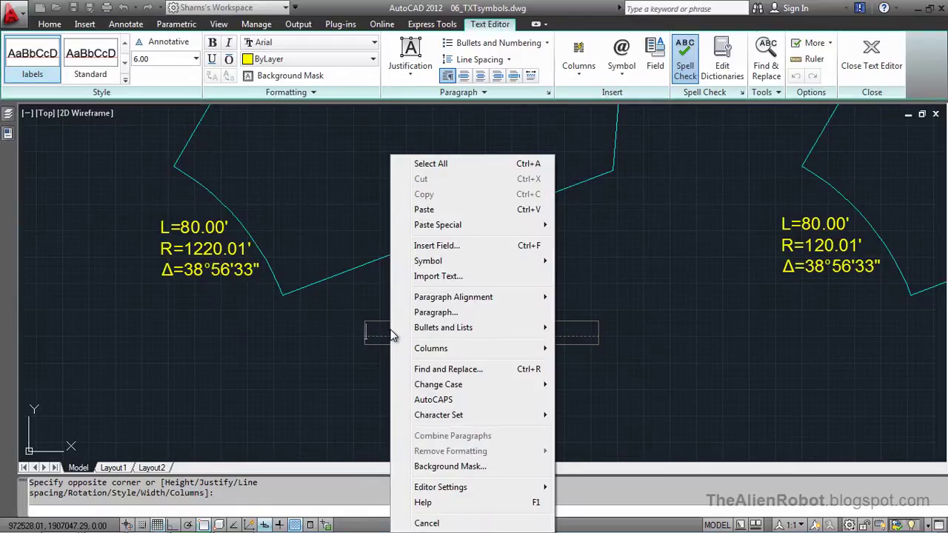
{"action": "left_click", "coordinate": [433, 211]}
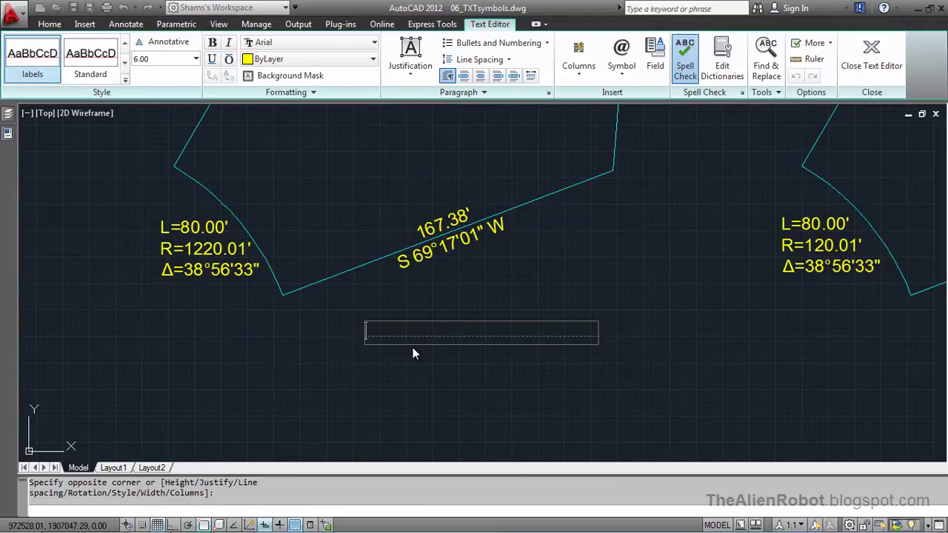
{"action": "key", "text": "ctrl+v"}
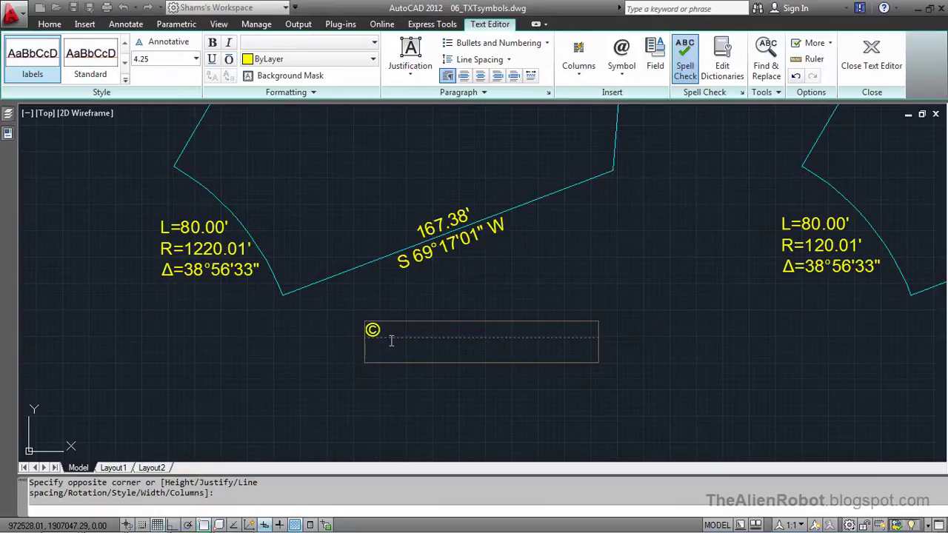
{"action": "key", "text": "BackSpace"}
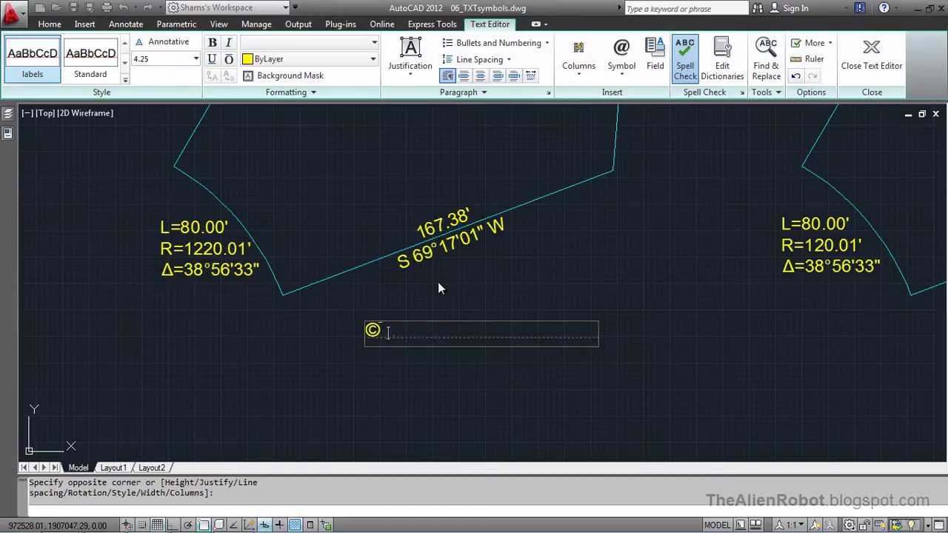
{"action": "type", "text": "COPYRIGHT 2"}
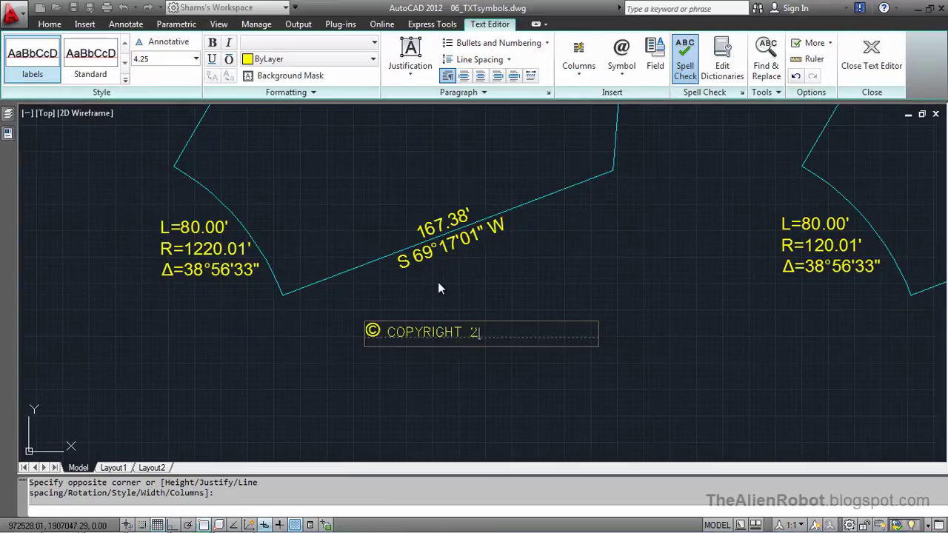
{"action": "type", "text": "012"}
{"action": "left_click", "coordinate": [512, 370]}
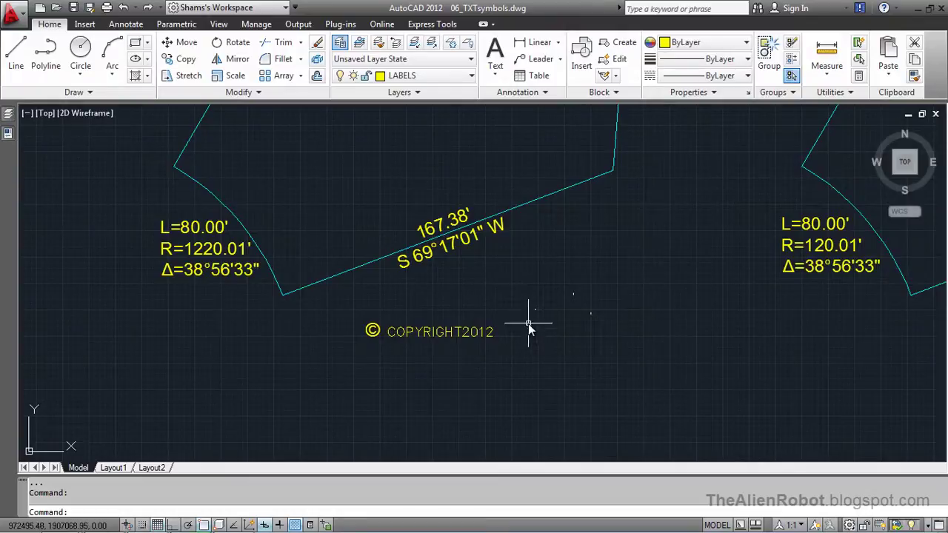
Zoom and pan so the labelled left parcel and the example parcel sit side by side
{"action": "scroll", "coordinate": [646, 269], "scroll_direction": "down", "scroll_amount": 4}
{"action": "mouse_move", "coordinate": [658, 259]}
{"action": "middle_mouse_down"}
{"action": "mouse_move", "coordinate": [544, 306]}
{"action": "mouse_move", "coordinate": [462, 321]}
{"action": "mouse_move", "coordinate": [474, 322]}
{"action": "middle_mouse_up"}
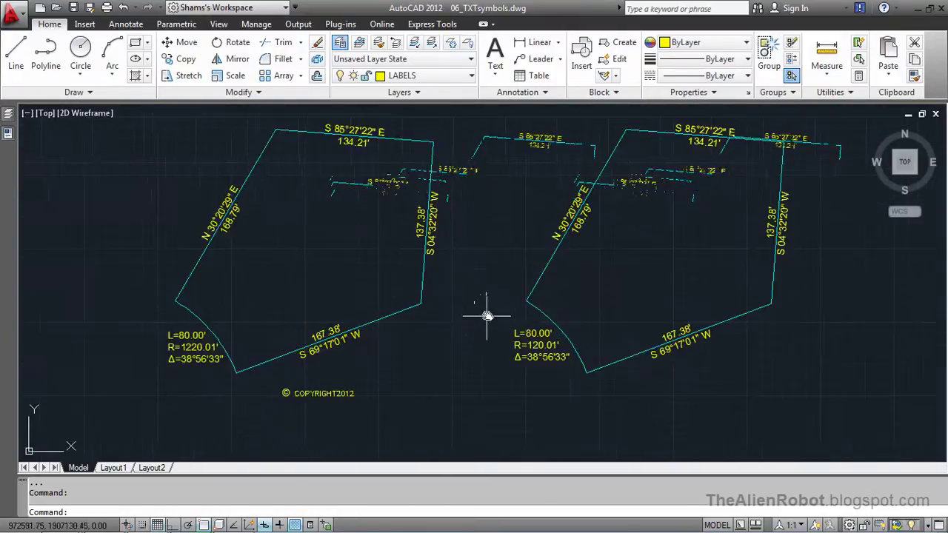
{"action": "scroll", "coordinate": [485, 321], "scroll_direction": "up", "scroll_amount": 2}
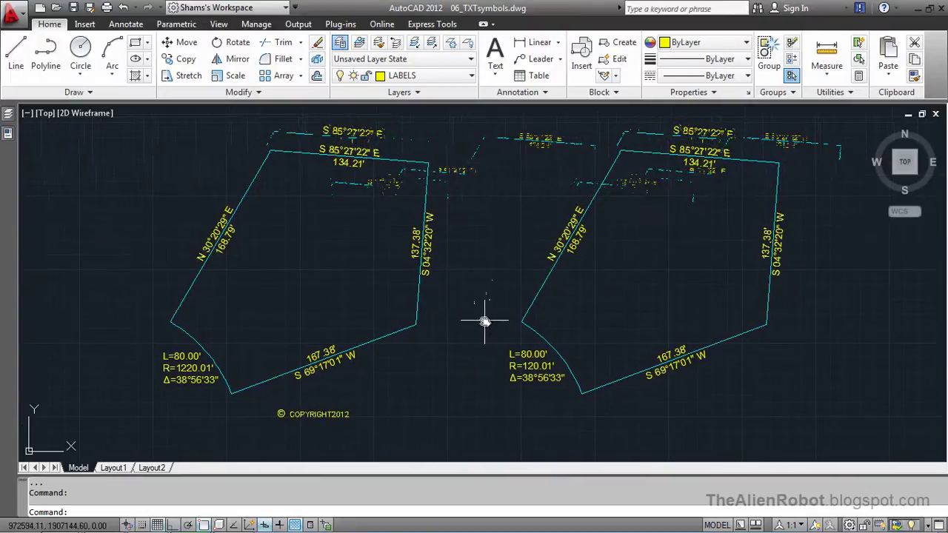